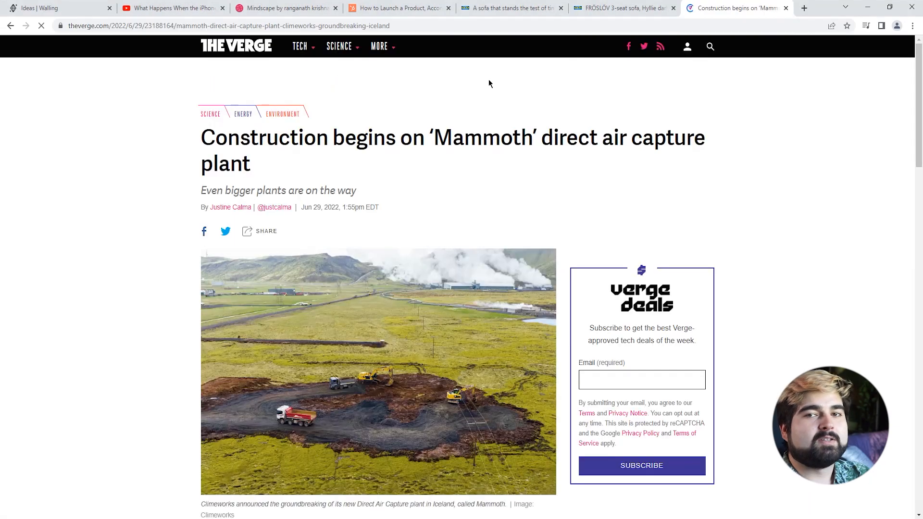
# Step: Copy The Verge article's paragraph starting "There are fewer than 20" into the Walling Ideas wall and test its "fewer than 20" link
pyautogui.scroll(-9, 175, 215)
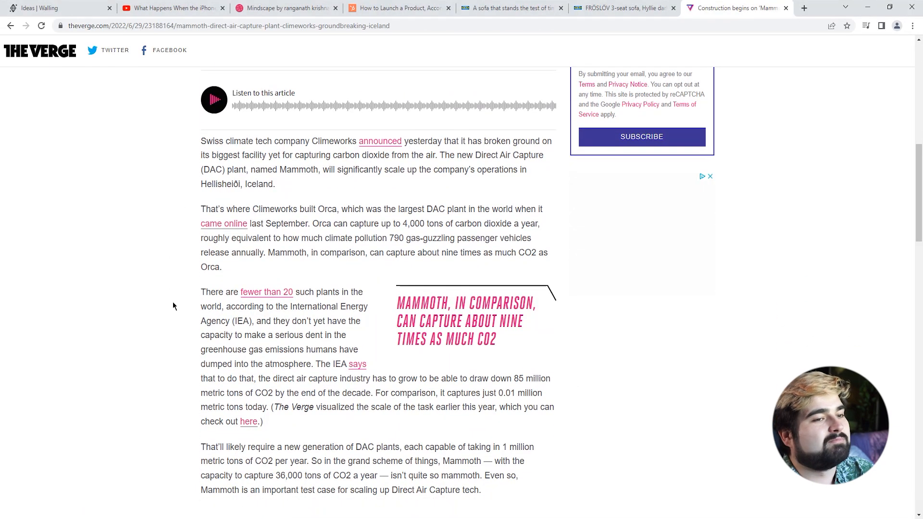
pyautogui.moveTo(196, 292); pyautogui.dragTo(256, 418)
pyautogui.hotkey('ctrl', 'c')
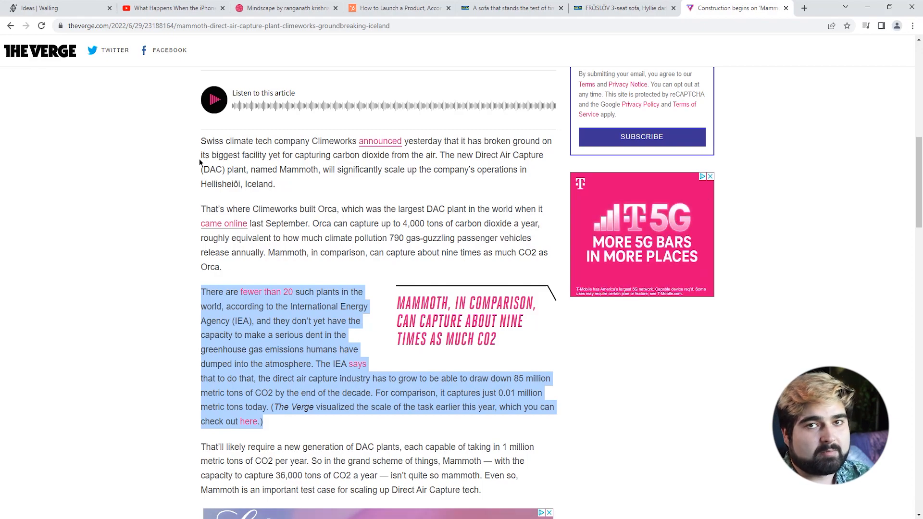
pyautogui.click(62, 14)
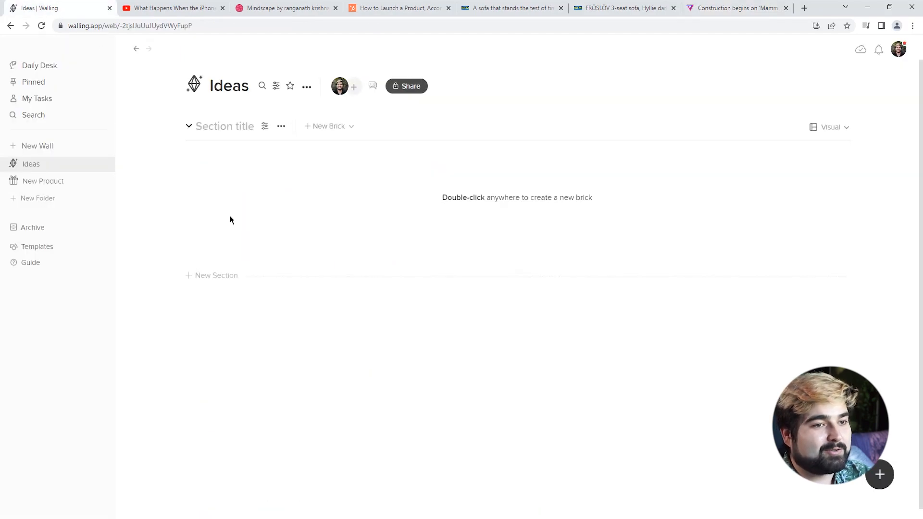
pyautogui.hotkey('ctrl', 'v')
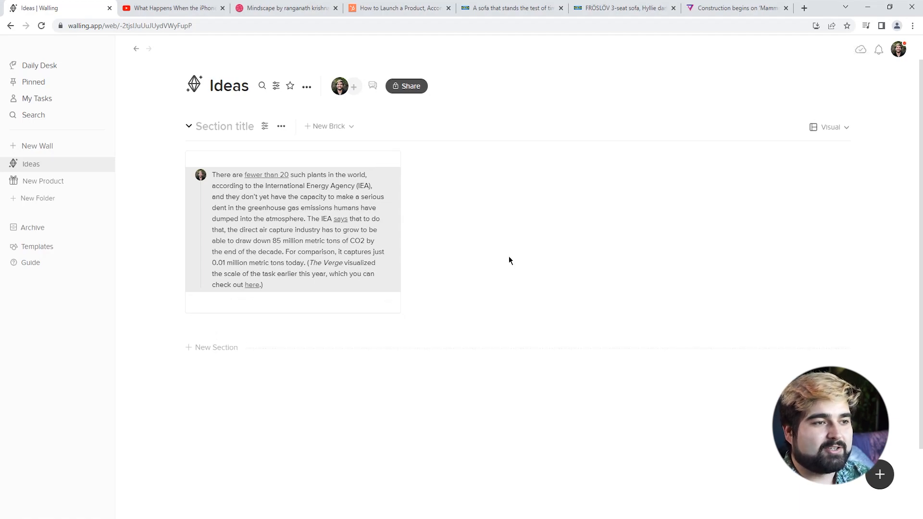
pyautogui.click(265, 175)
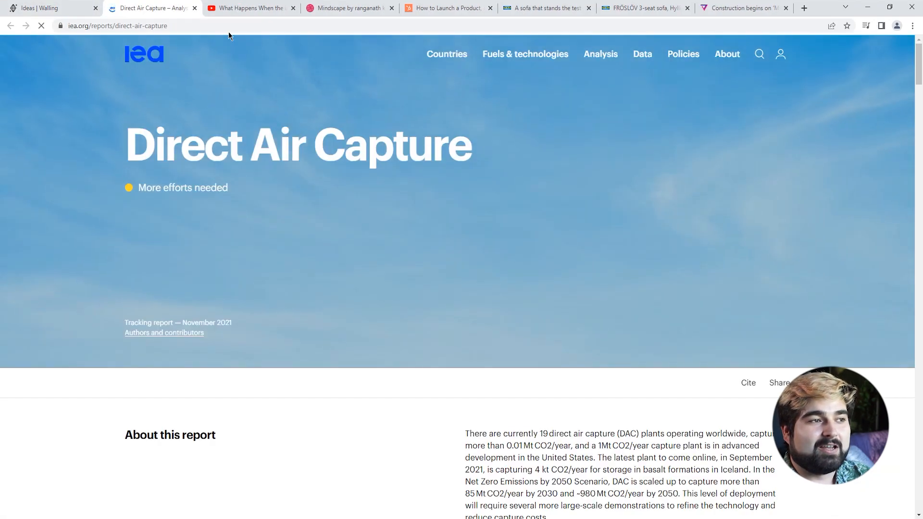
pyautogui.click(195, 8)
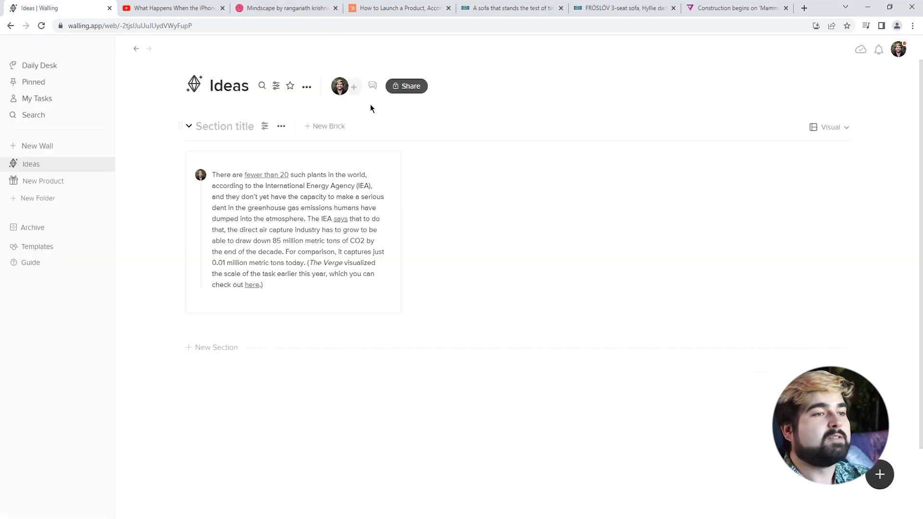
# Step: Copy the Mindscape illustration from the Dribbble page and paste it into the Ideas wall as a new brick
pyautogui.click(323, 15)
pyautogui.scroll(-2, 390, 272)
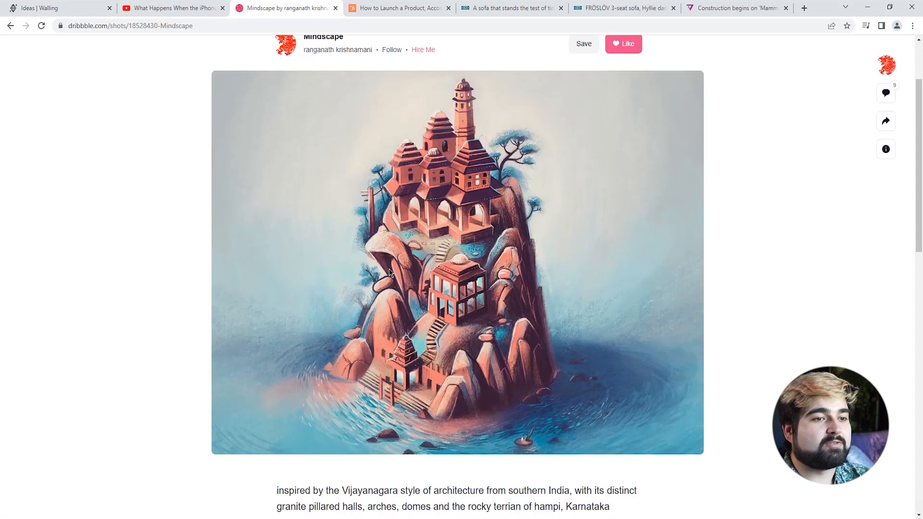
pyautogui.rightClick(431, 258)
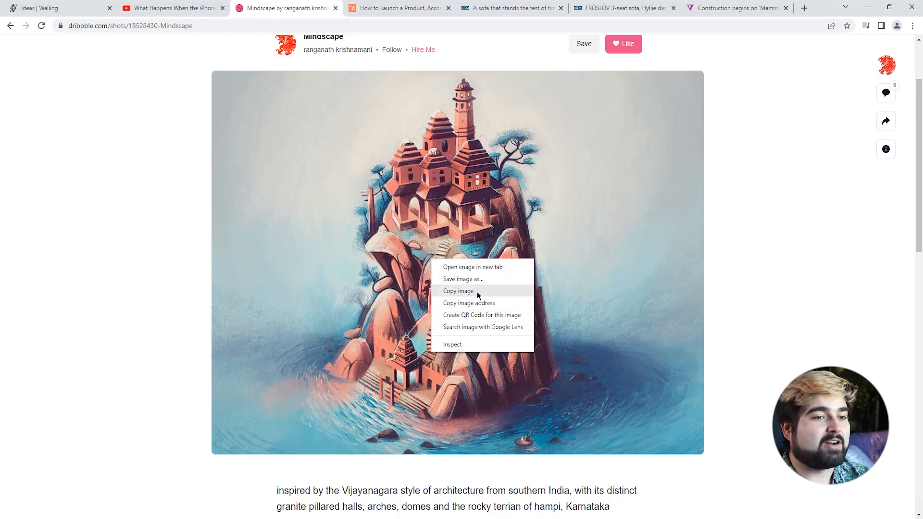
pyautogui.click(476, 293)
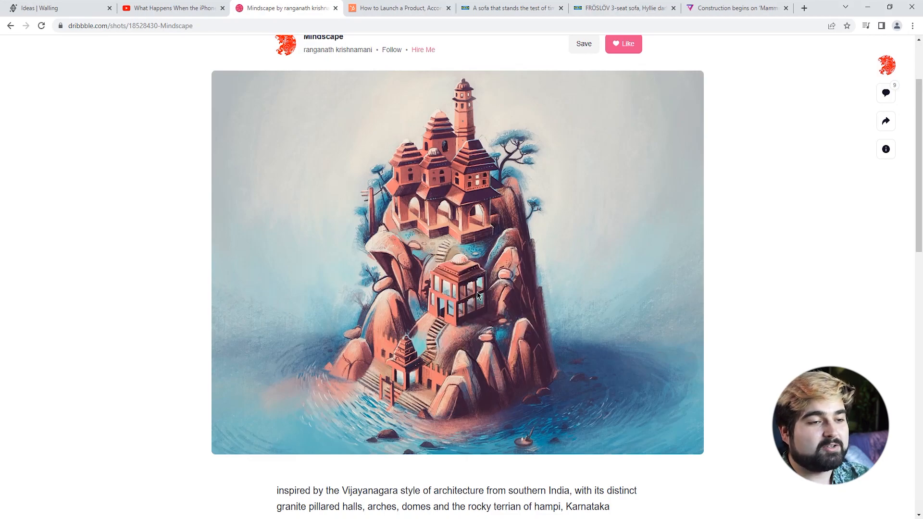
pyautogui.click(115, 4)
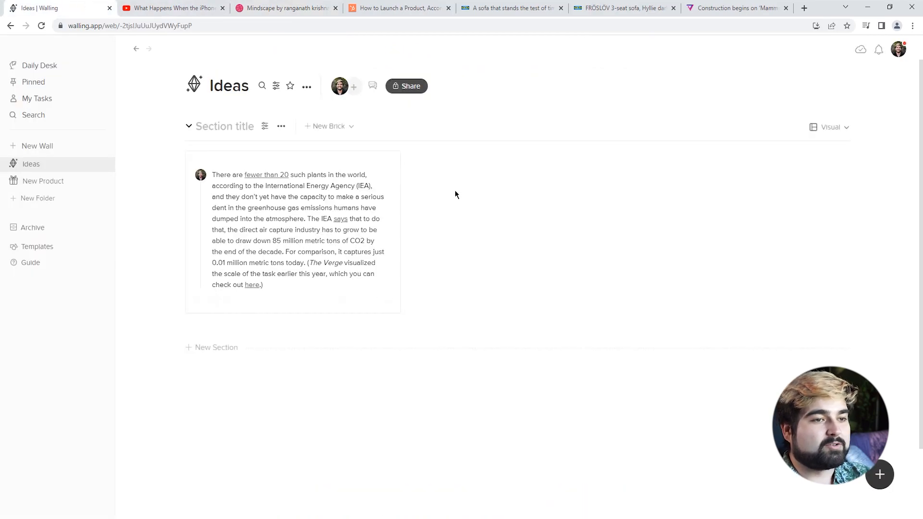
pyautogui.hotkey('ctrl', 'v')
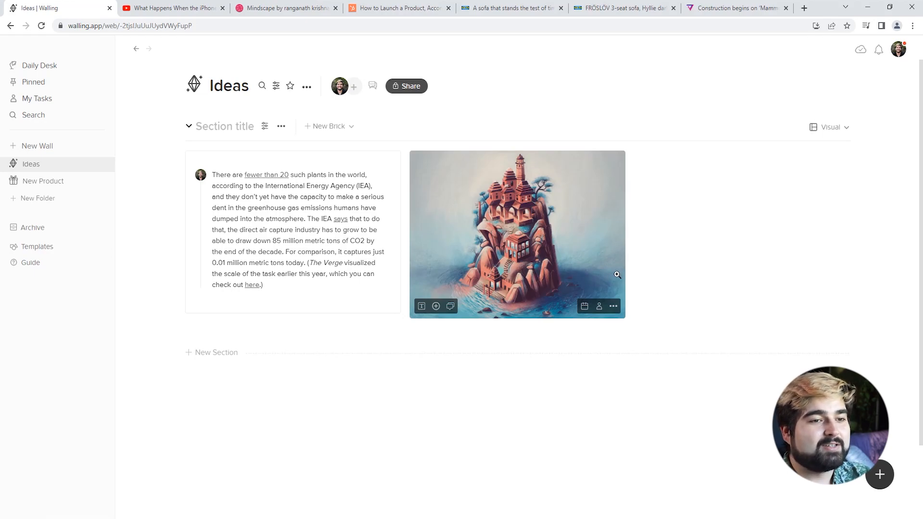
# Step: Post the comment "Really great color scheme." on the Mindscape image and close the image view
pyautogui.click(451, 305)
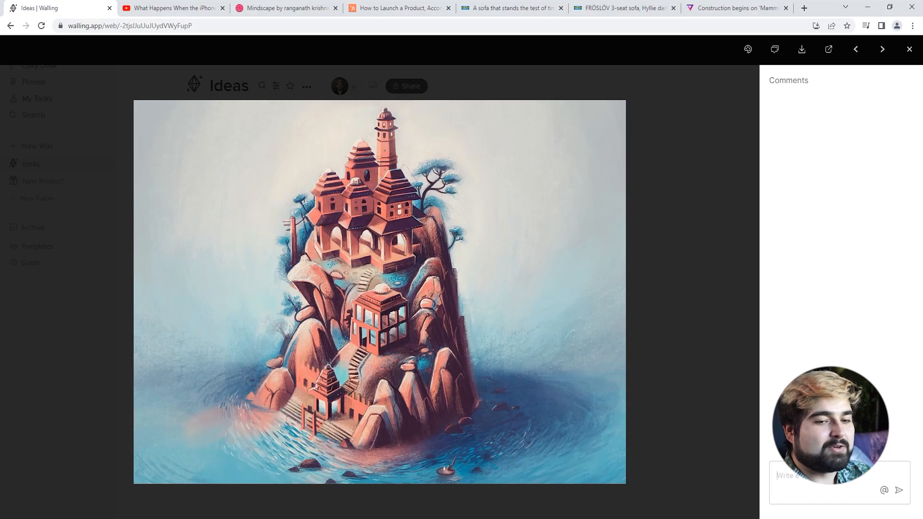
pyautogui.write('R')
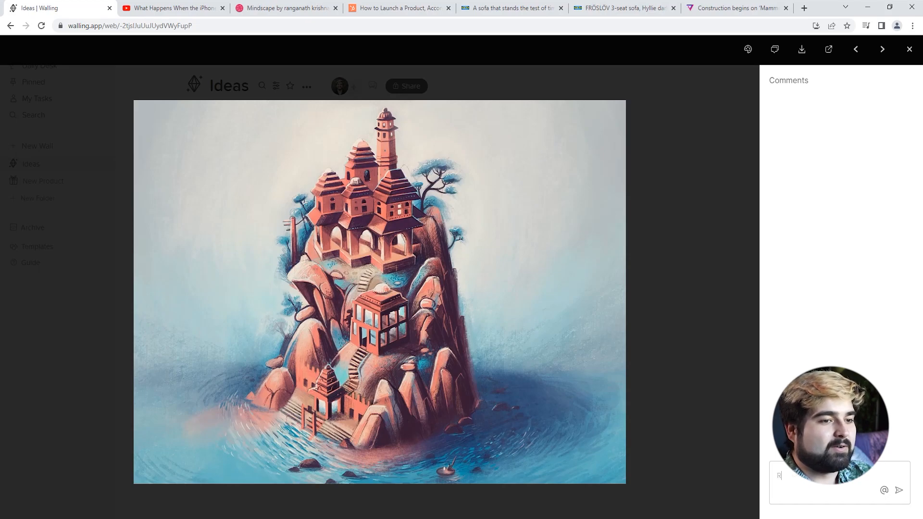
pyautogui.write('eally g')
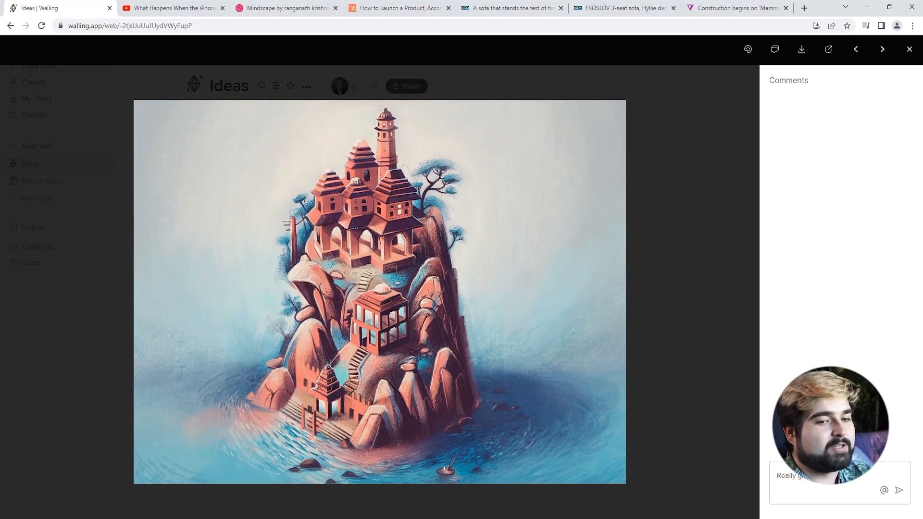
pyautogui.press('Return')
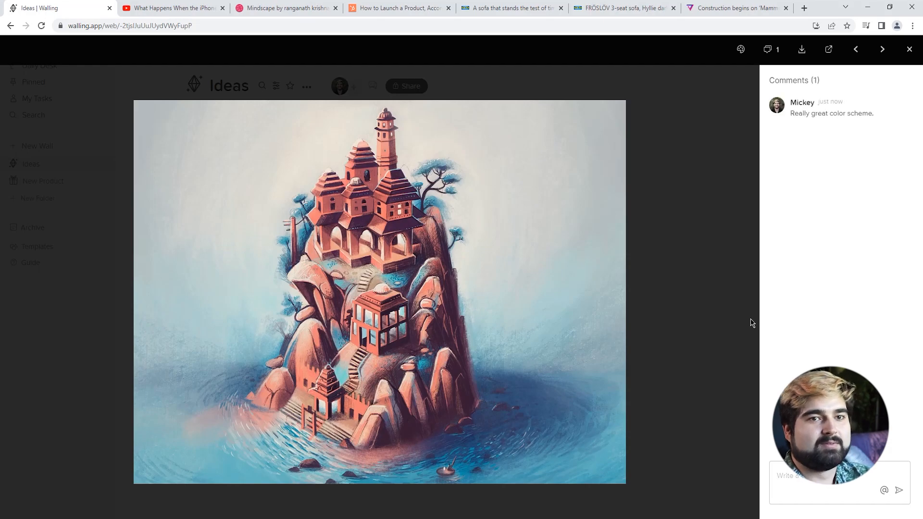
pyautogui.click(750, 321)
# Step: Add the library bookshelf photo to the wall as an image brick beside the Mindscape illustration
pyautogui.moveTo(454, 311)
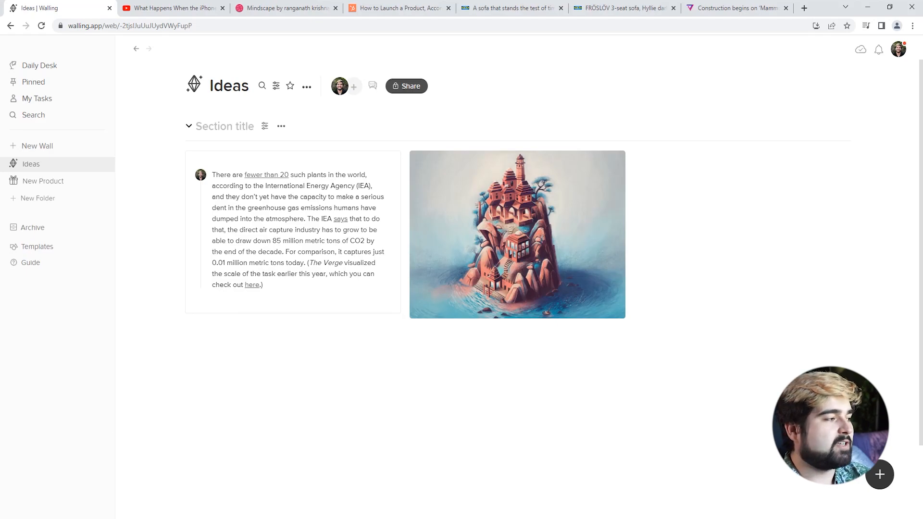
pyautogui.moveTo(450, 287); pyautogui.dragTo(699, 256)
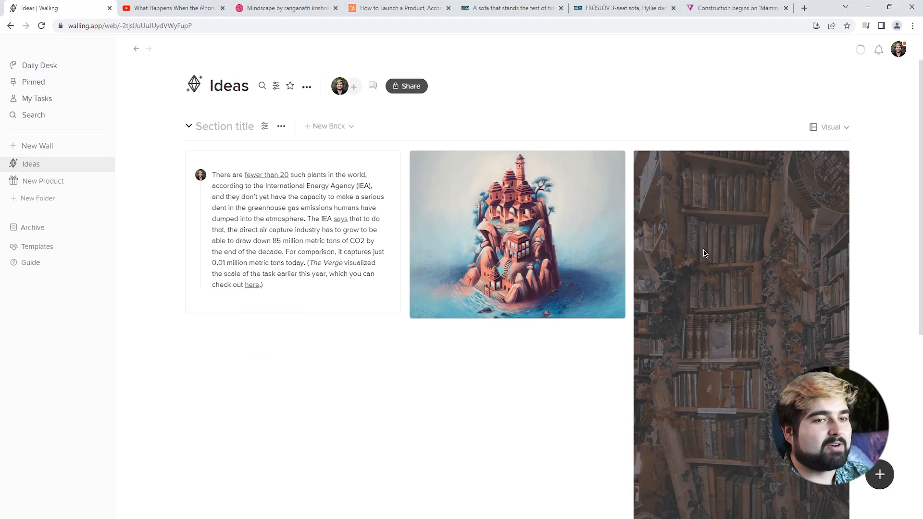
pyautogui.scroll(-2, 720, 319)
pyautogui.scroll(2, 720, 395)
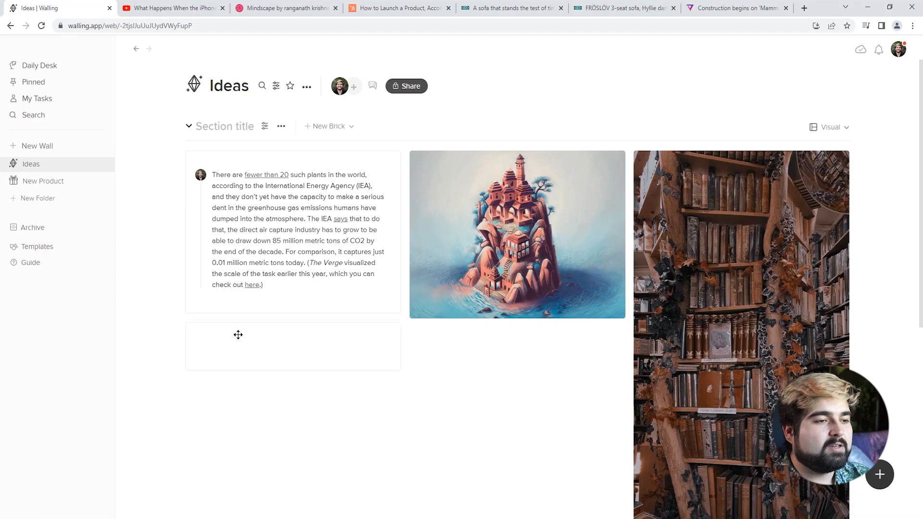
# Step: Create a new brick below the pasted paragraph and add an image block to it
pyautogui.click(237, 335)
pyautogui.click(255, 382)
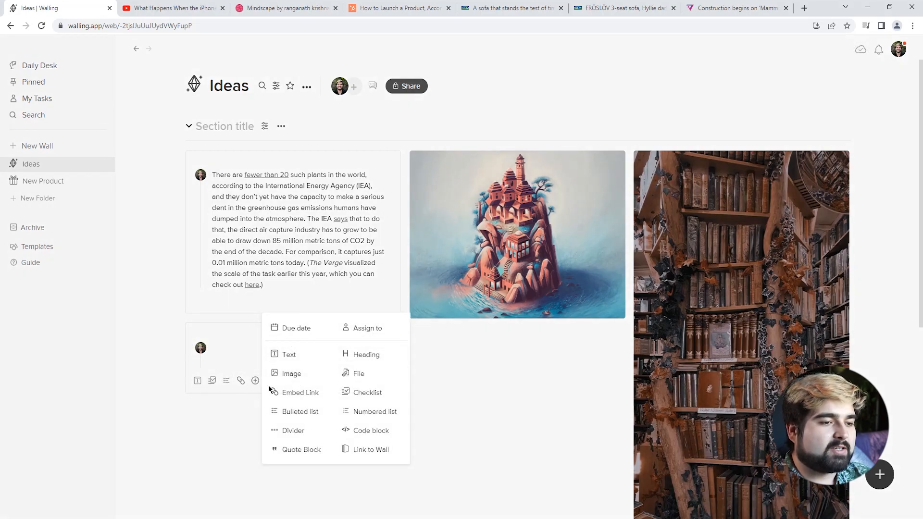
pyautogui.click(292, 375)
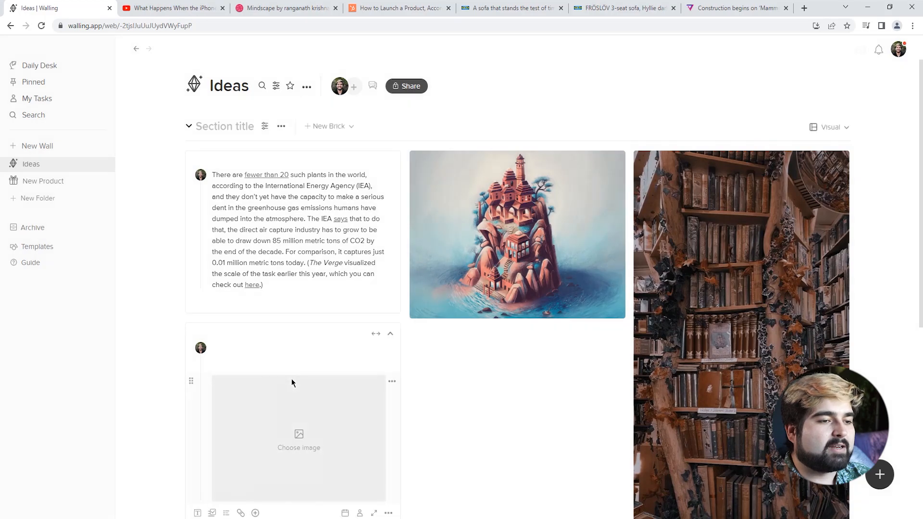
pyautogui.scroll(-2, 295, 380)
# Step: Upload the black-and-white car illustration from the Downloads folder into the image block and finish editing the brick
pyautogui.click(292, 346)
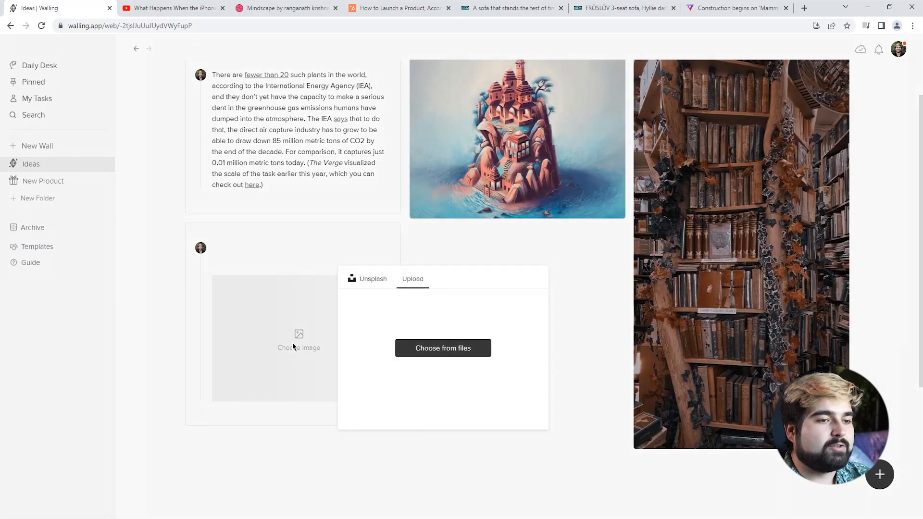
pyautogui.click(426, 352)
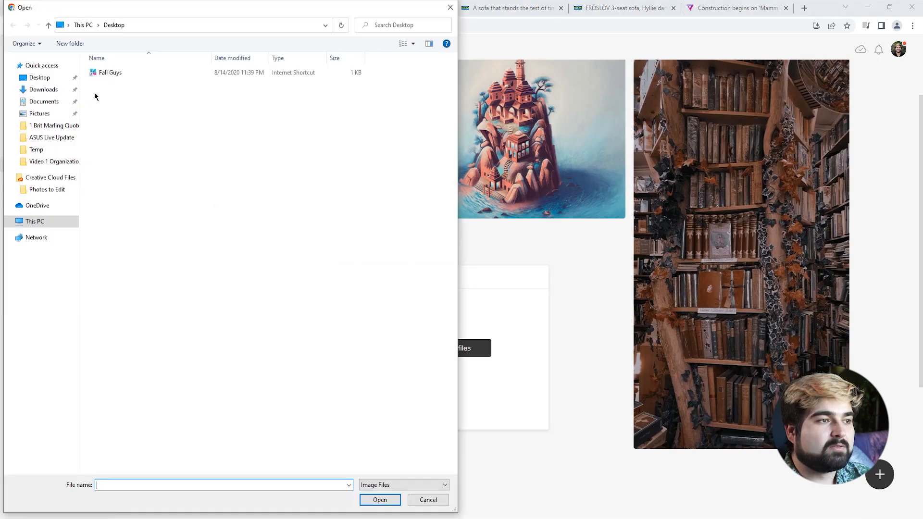
pyautogui.click(42, 89)
pyautogui.doubleClick(122, 90)
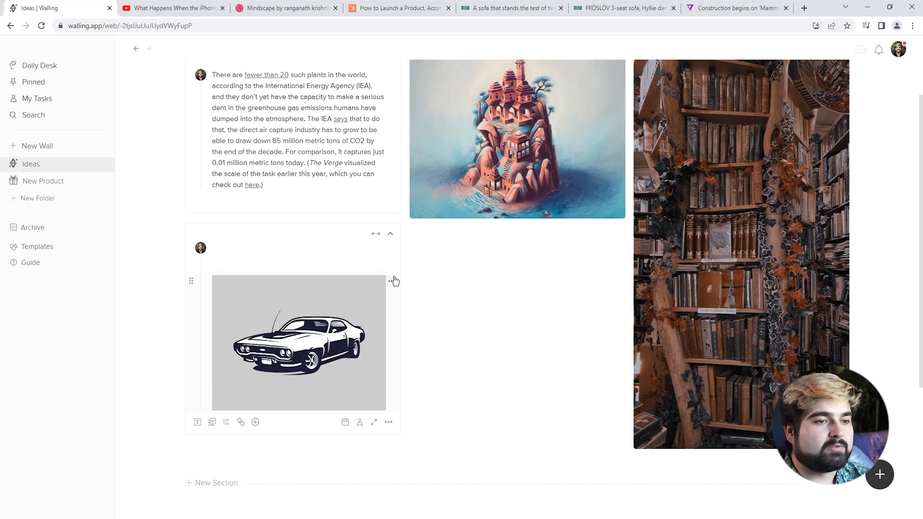
pyautogui.scroll(1, 393, 285)
pyautogui.click(276, 316)
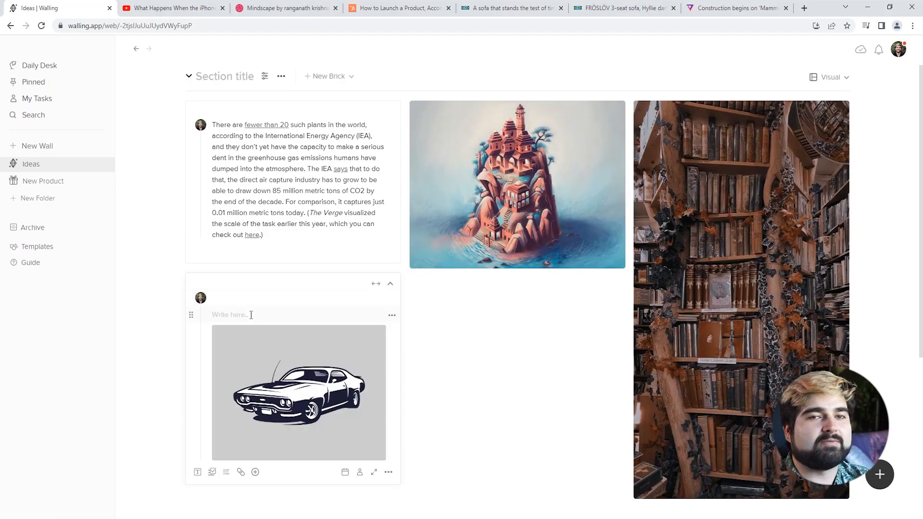
pyautogui.press('Escape')
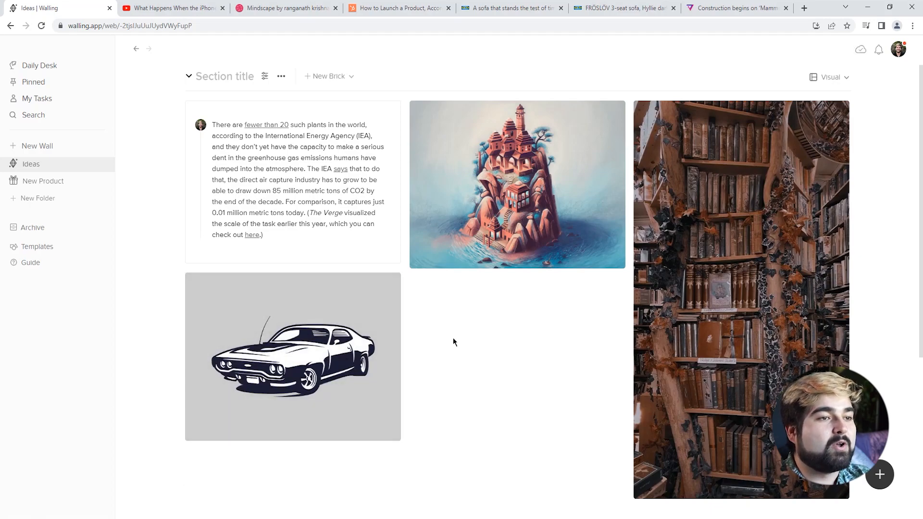
# Step: Add a new image brick, search Unsplash for "car" and insert the photo of the black car seen from behind
pyautogui.click(353, 77)
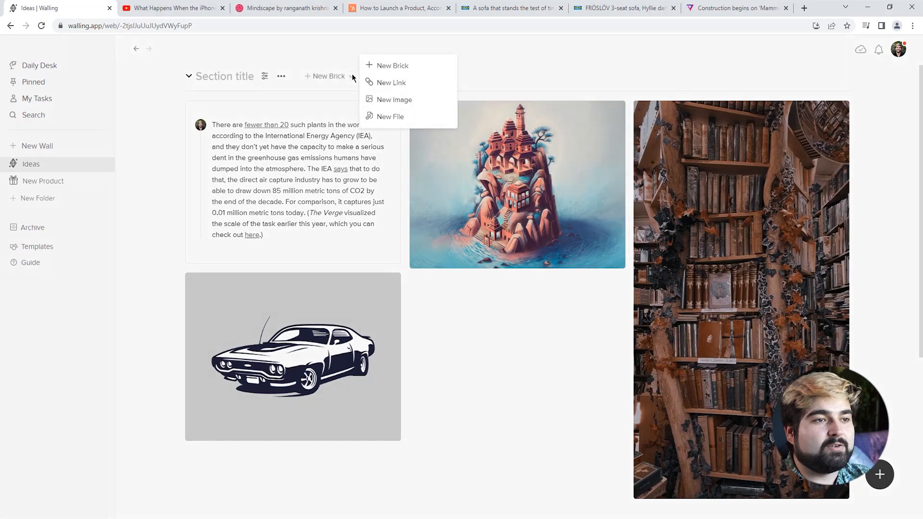
pyautogui.click(352, 79)
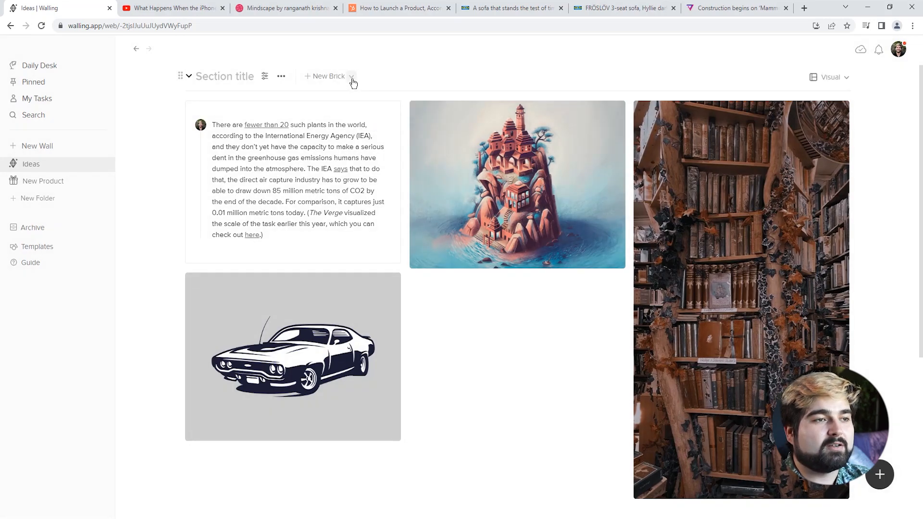
pyautogui.click(352, 78)
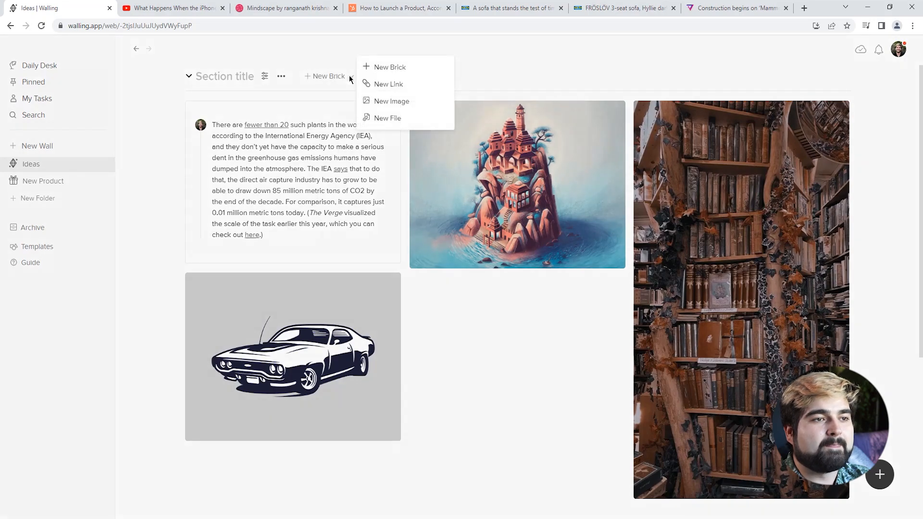
pyautogui.click(401, 100)
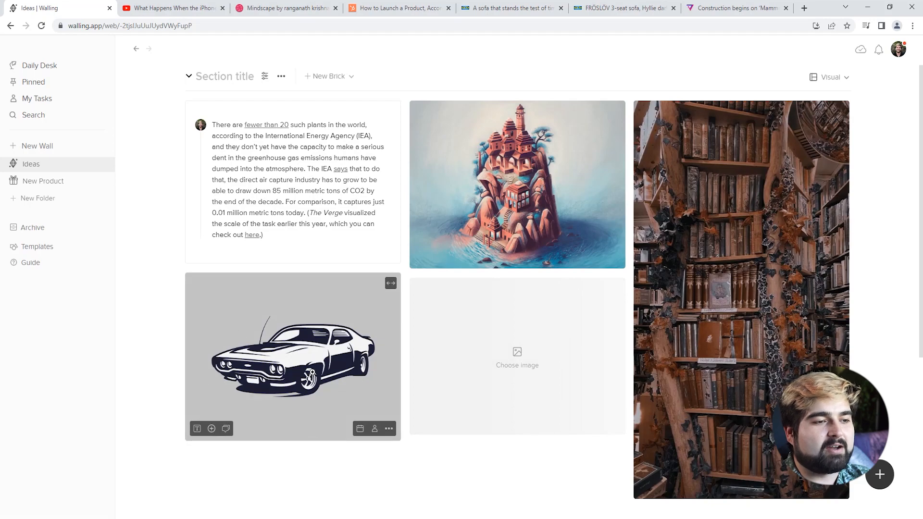
pyautogui.click(551, 351)
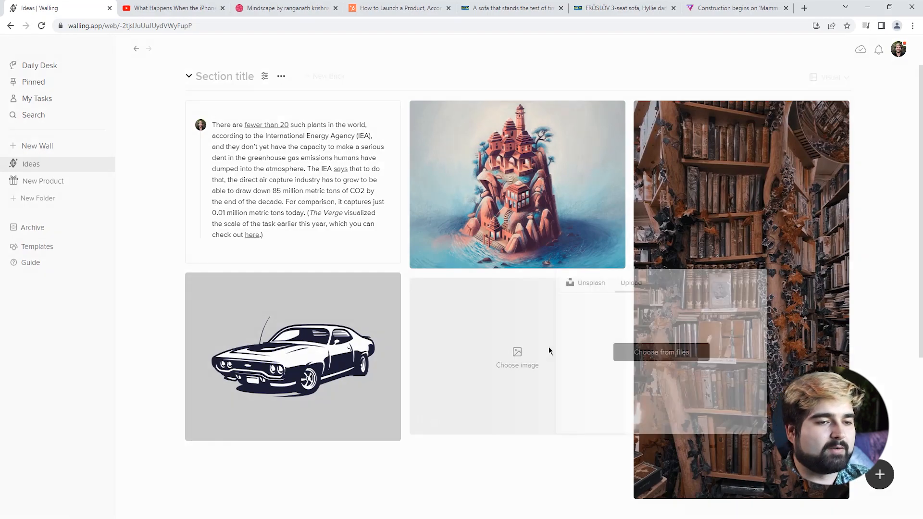
pyautogui.click(605, 287)
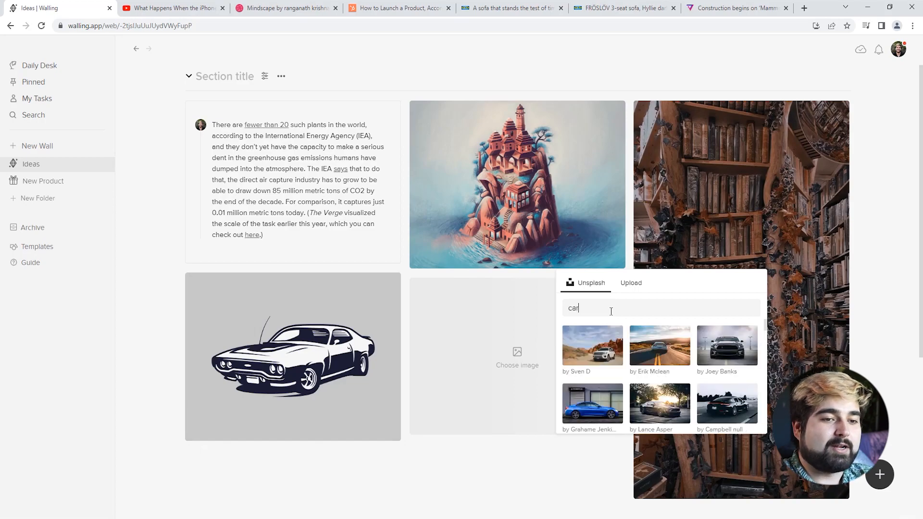
pyautogui.click(727, 404)
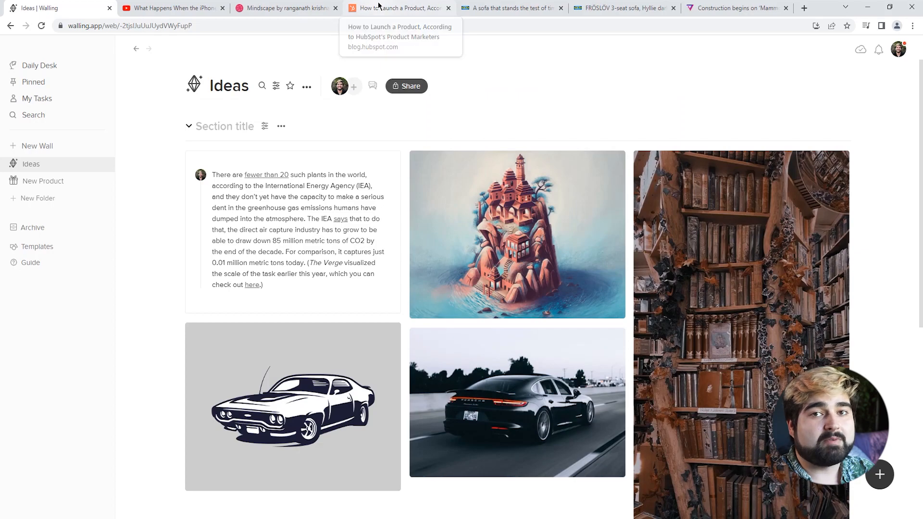
# Step: Copy the web address of HubSpot's product launch article and paste it onto the Ideas wall as a link brick
pyautogui.click(383, 8)
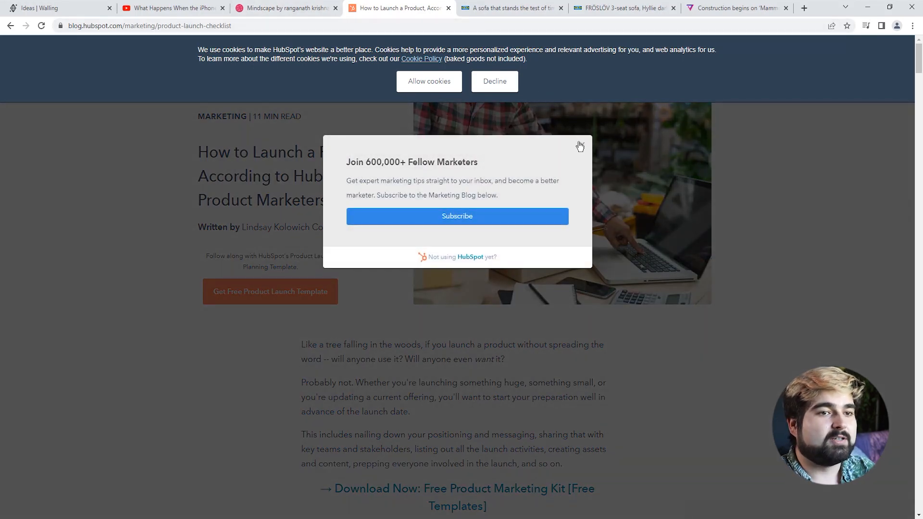
pyautogui.click(581, 144)
pyautogui.click(269, 27)
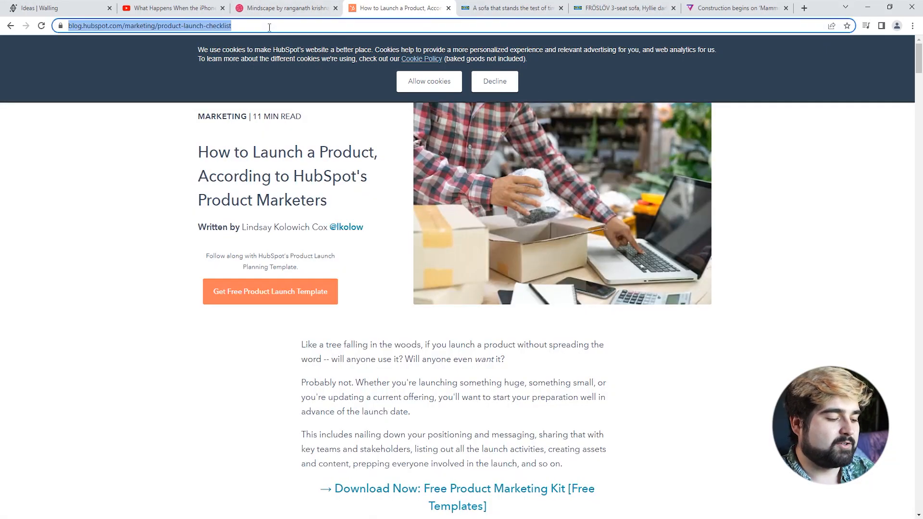
pyautogui.click(58, 9)
pyautogui.scroll(-2, 336, 433)
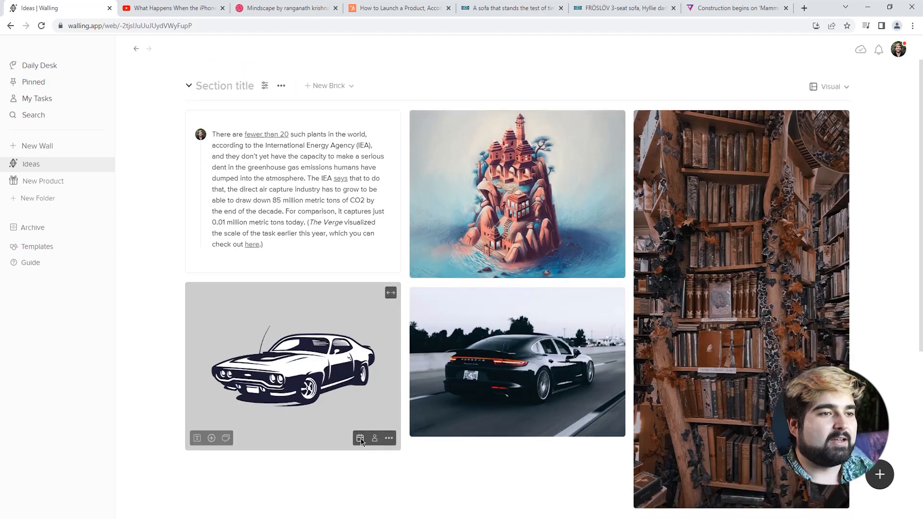
pyautogui.scroll(1, 384, 425)
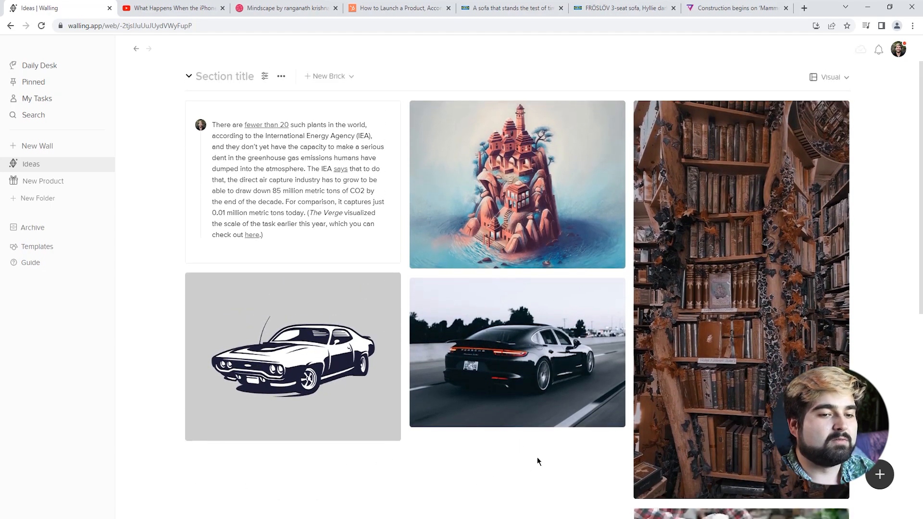
pyautogui.scroll(-3, 498, 456)
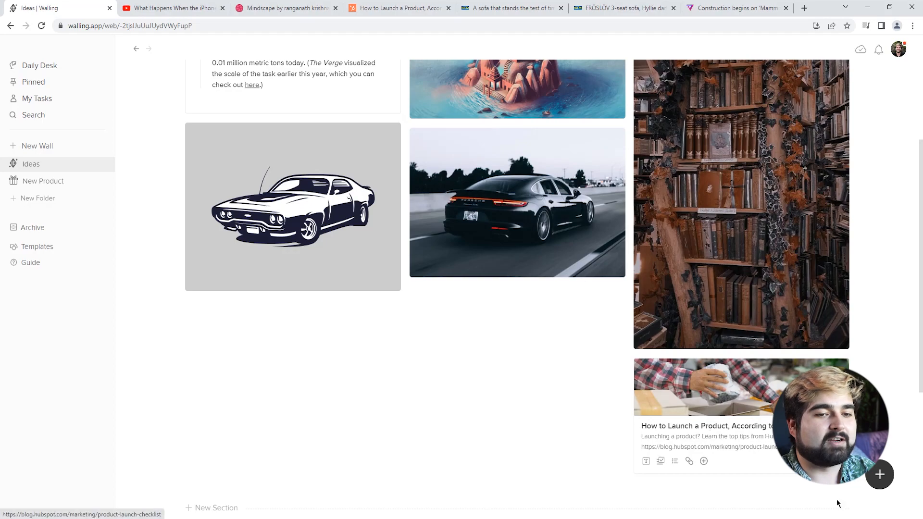
# Step: Open the HubSpot article from its link brick, close the opened page and review the bricks on the wall
pyautogui.click(761, 414)
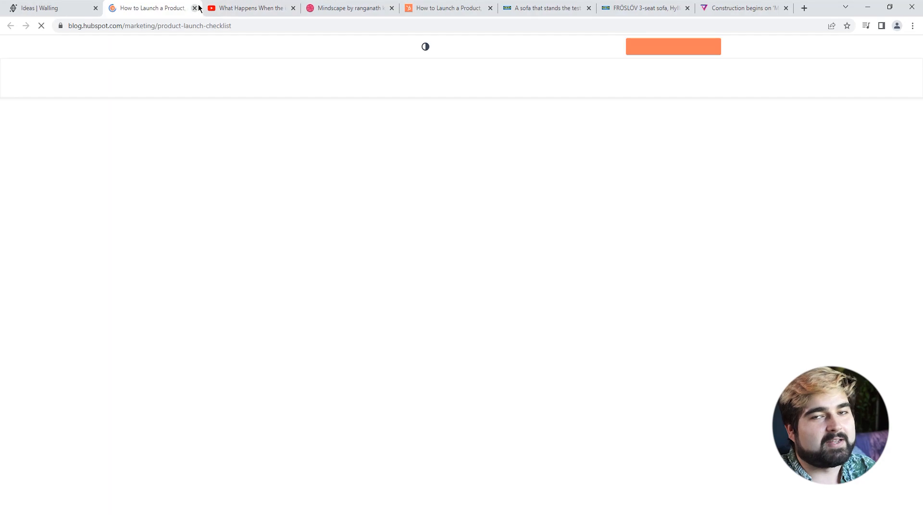
pyautogui.click(195, 8)
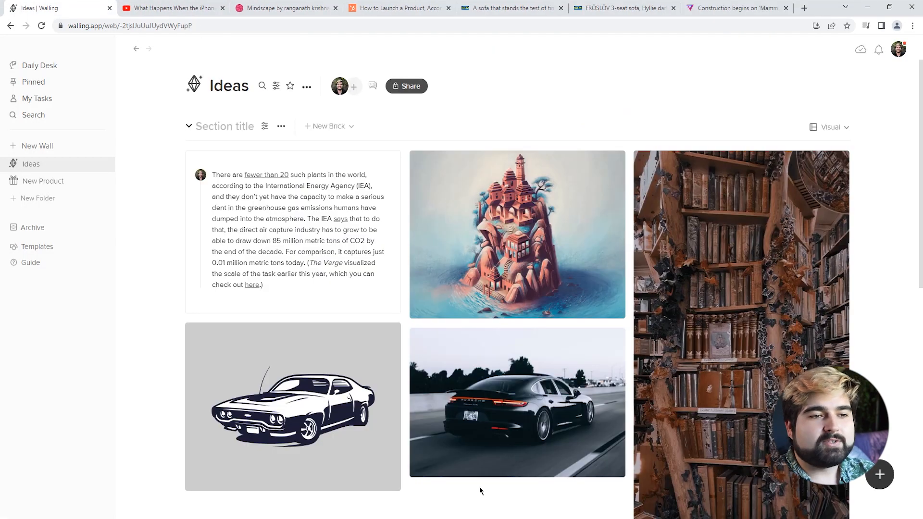
pyautogui.scroll(-1, 480, 487)
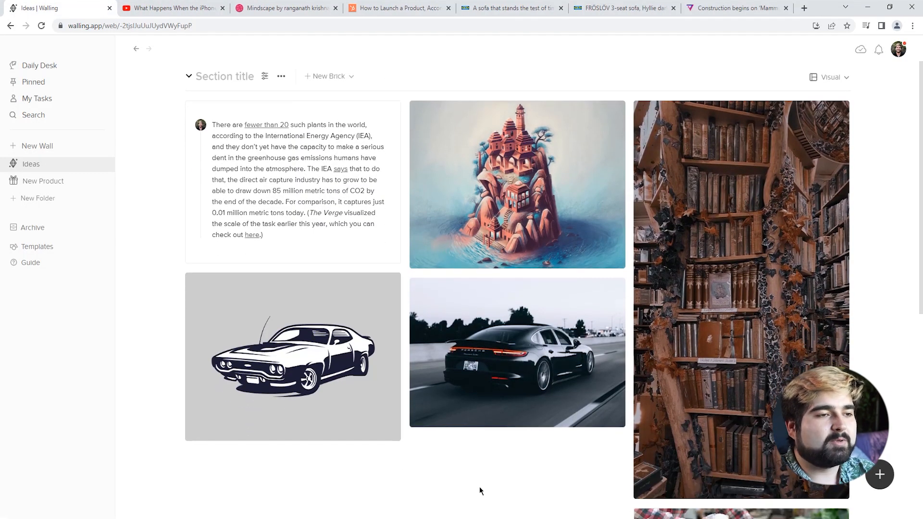
pyautogui.scroll(-1, 479, 486)
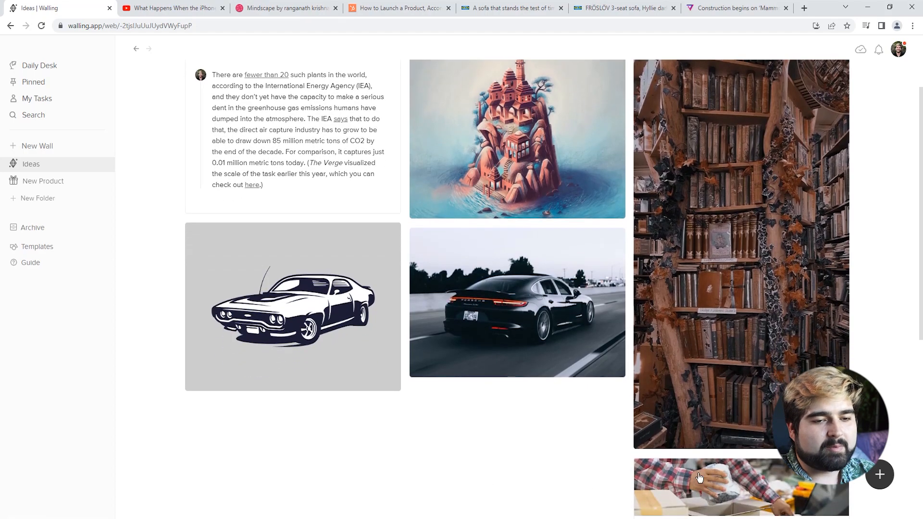
pyautogui.scroll(1, 595, 476)
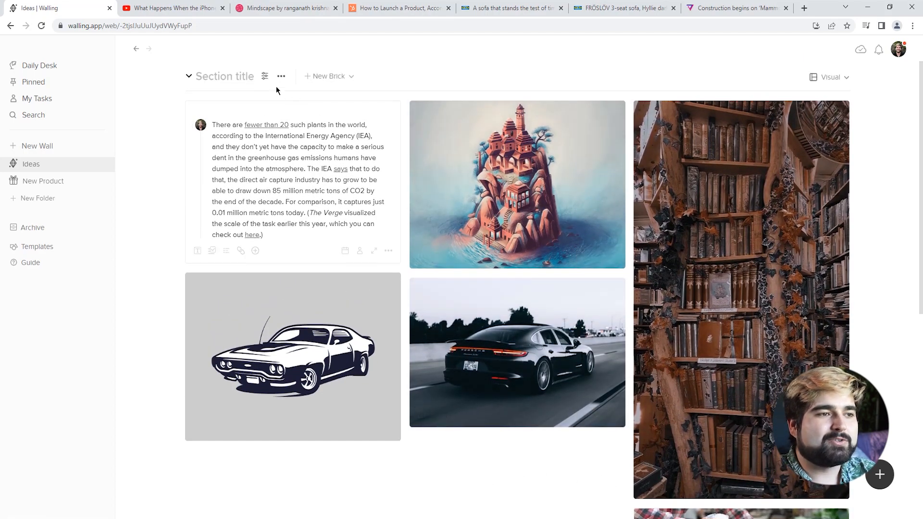
# Step: Set the number of columns of the untitled section to 5
pyautogui.click(264, 76)
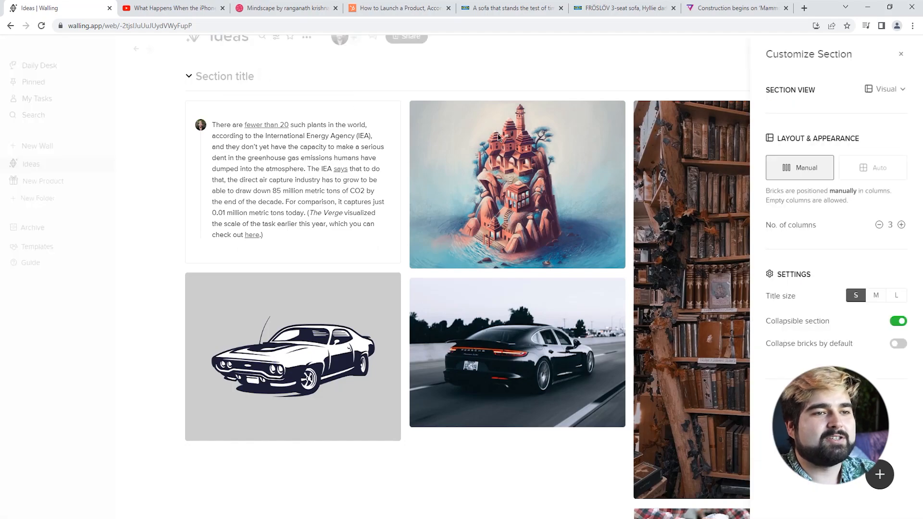
pyautogui.click(901, 225)
pyautogui.click(901, 225)
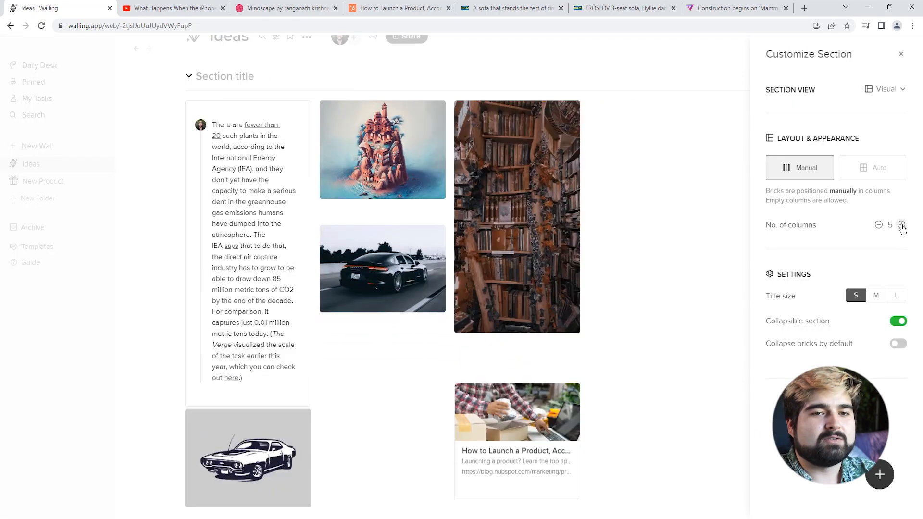
pyautogui.click(646, 269)
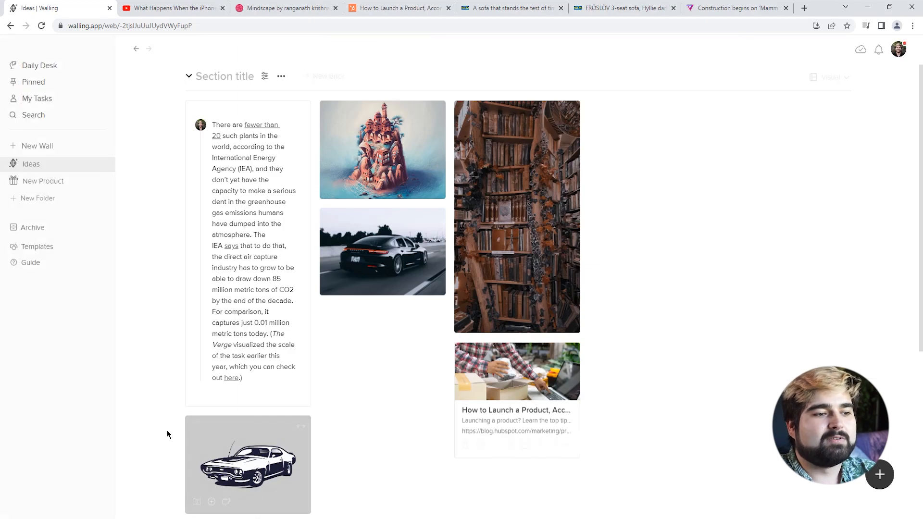
# Step: Move the black-and-white car illustration to the fourth column and the HubSpot link brick to the fifth
pyautogui.moveTo(269, 429); pyautogui.dragTo(614, 175)
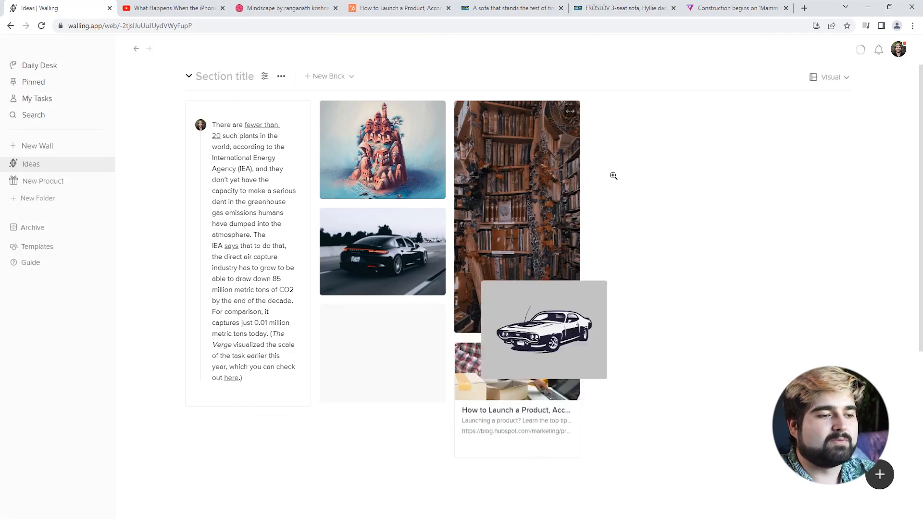
pyautogui.moveTo(517, 380); pyautogui.dragTo(769, 144)
pyautogui.scroll(2, 762, 327)
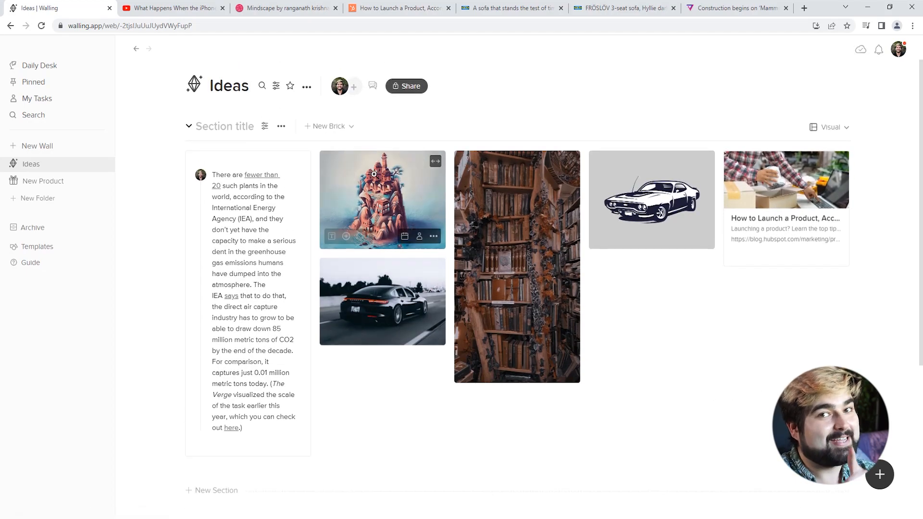
# Step: Add a new file brick with the dark_city_driving video from the Downloads folder
pyautogui.click(354, 127)
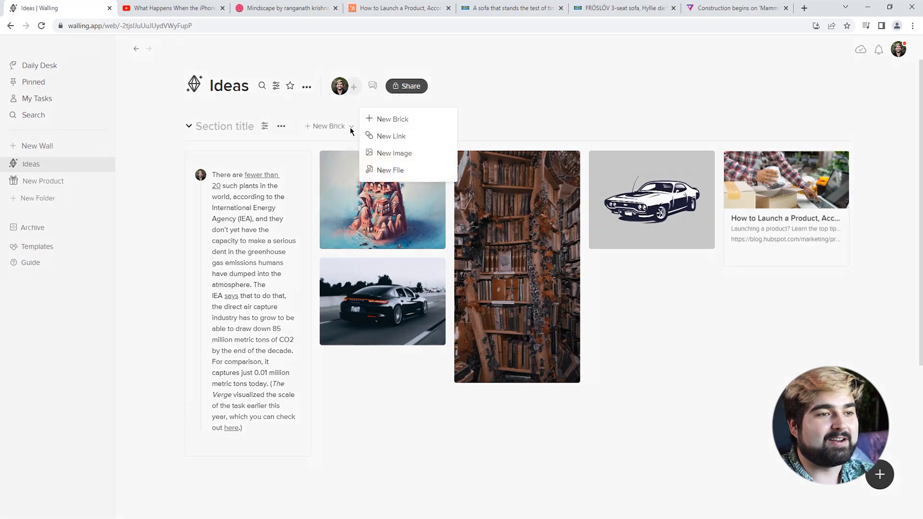
pyautogui.click(408, 171)
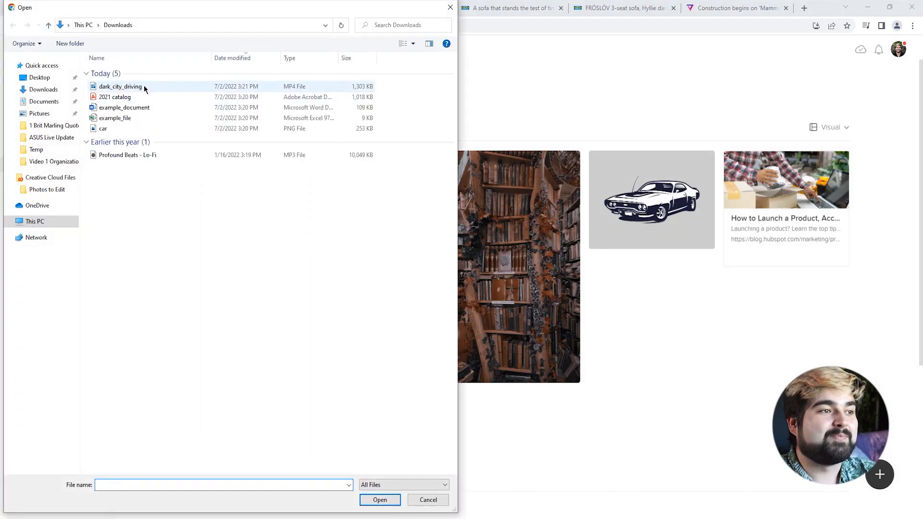
pyautogui.doubleClick(120, 87)
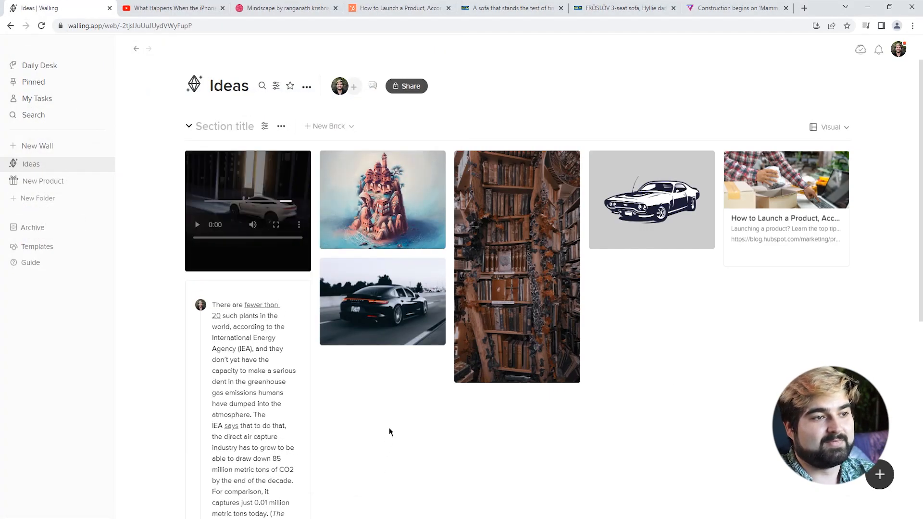
# Step: View the uploaded driving video in full screen and return to the wall
pyautogui.moveTo(229, 251)
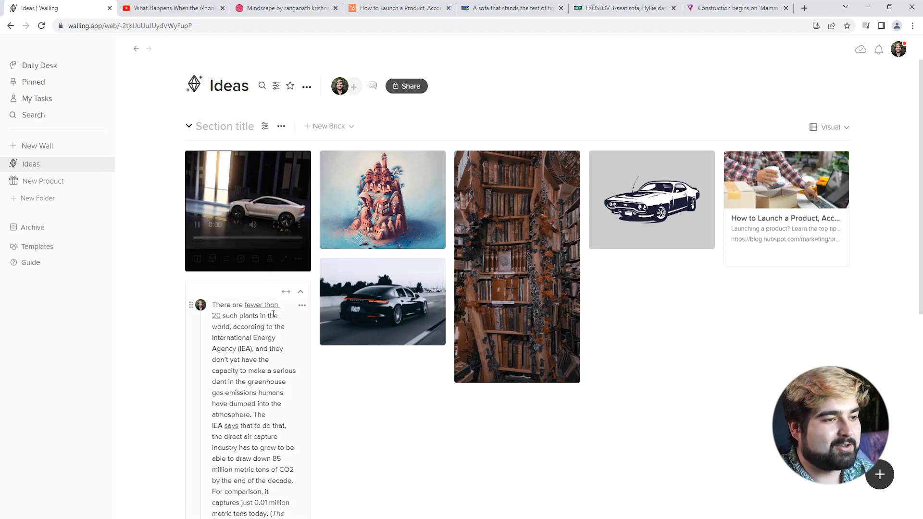
pyautogui.click(275, 225)
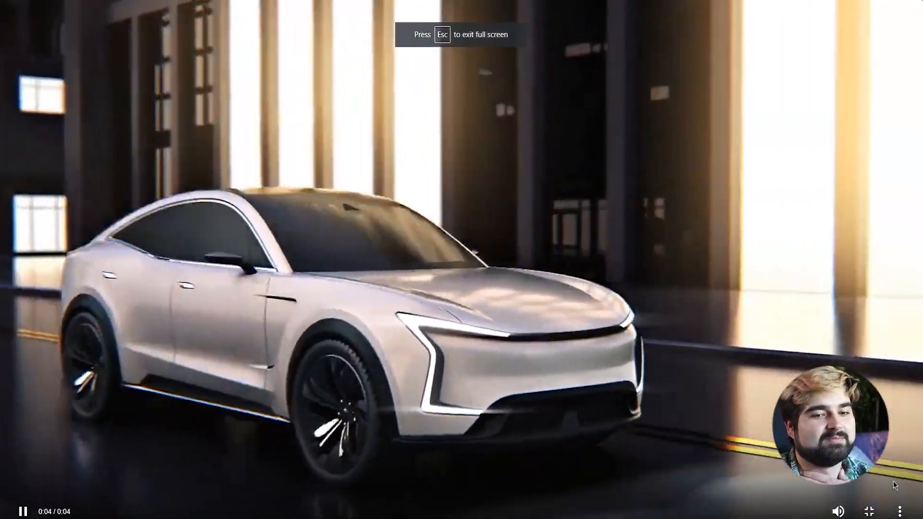
pyautogui.press('Escape')
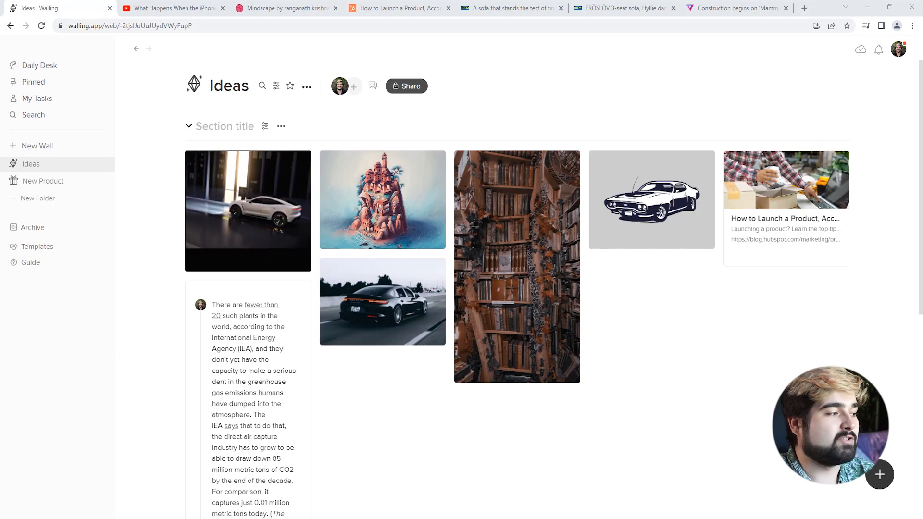
# Step: Add the Profound Beats - Lo-Fi audio file below the car illustration in the fourth column and play it
pyautogui.moveTo(918, 322); pyautogui.dragTo(662, 319)
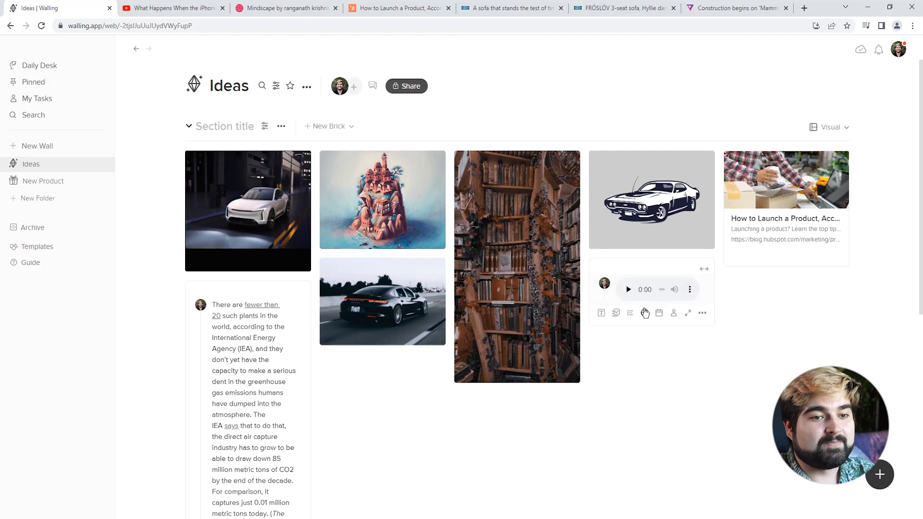
pyautogui.click(628, 290)
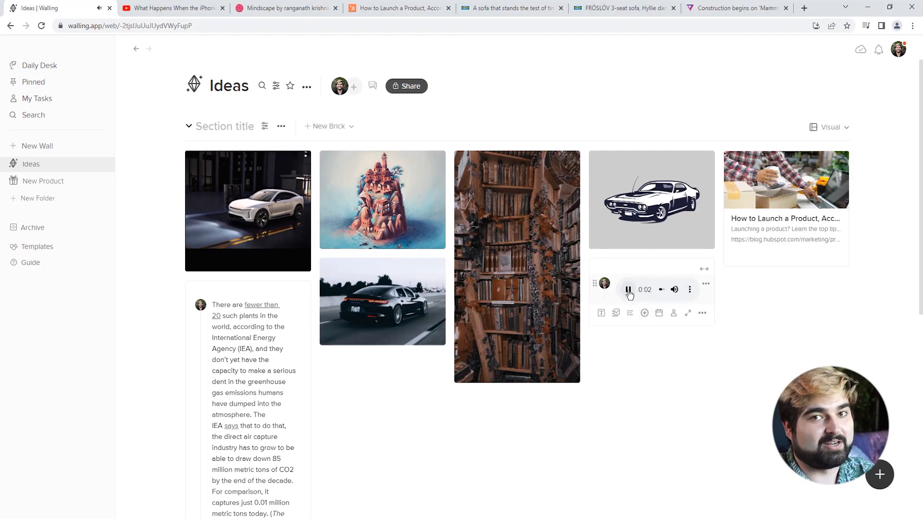
# Step: Create a new section below the existing bricks and title it "Files"
pyautogui.scroll(-6, 367, 381)
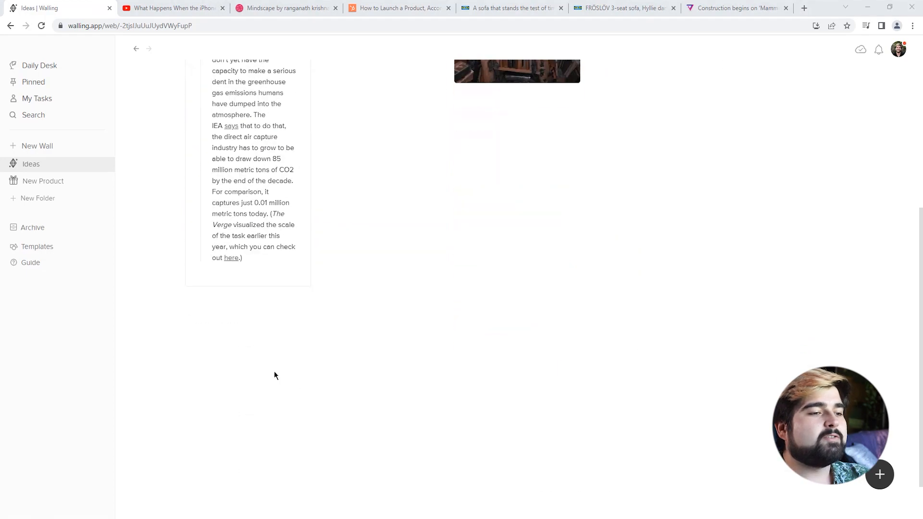
pyautogui.click(215, 320)
pyautogui.write('Files')
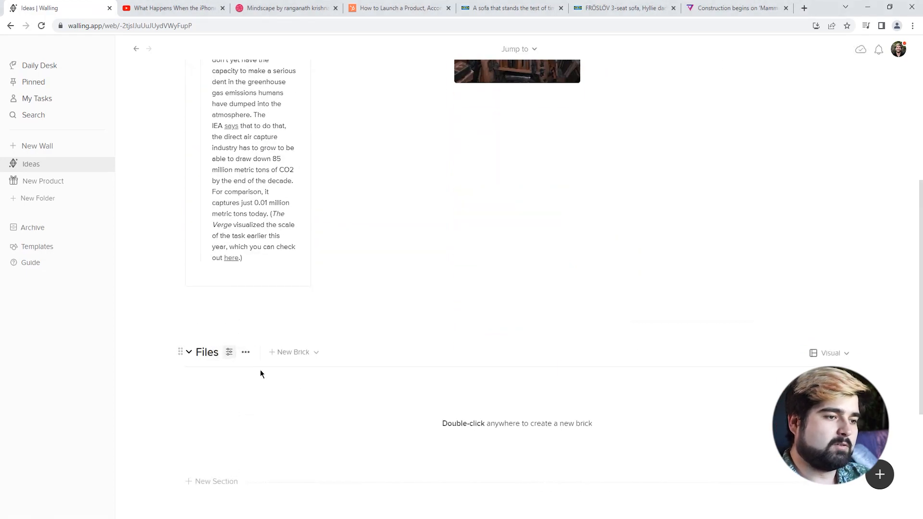
# Step: Move the driving video brick and the audio brick to the Files section
pyautogui.scroll(4, 261, 373)
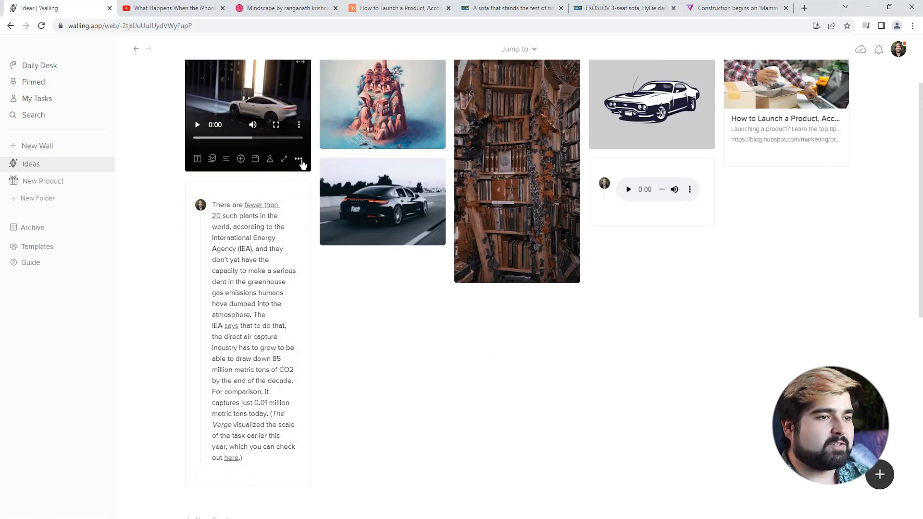
pyautogui.scroll(1, 297, 183)
pyautogui.click(299, 210)
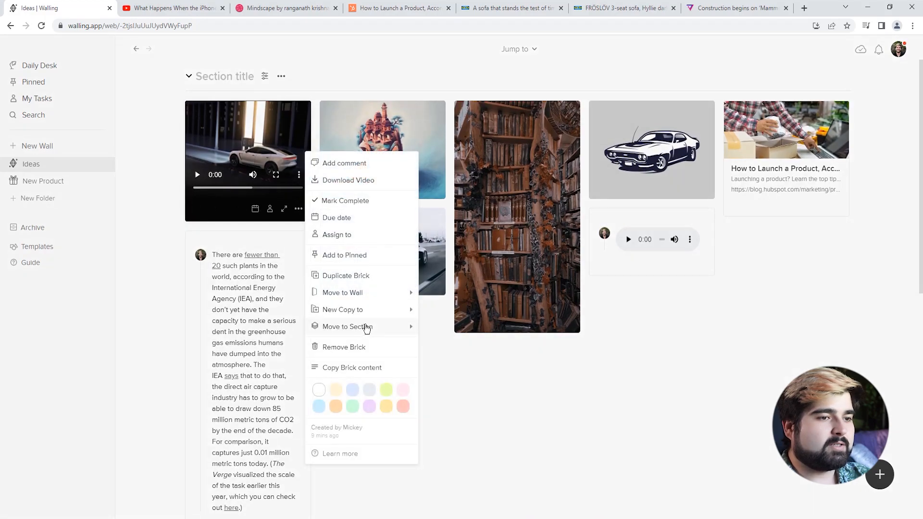
pyautogui.click(366, 328)
pyautogui.click(345, 185)
pyautogui.click(702, 263)
pyautogui.scroll(-6, 687, 294)
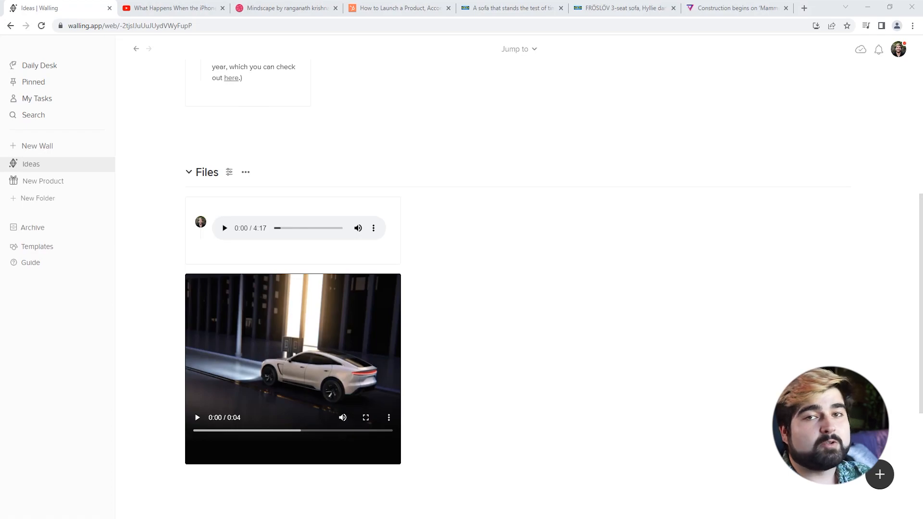
# Step: Add 2021 catalog.pdf and example_file.xls to the second column and example_document.docx to the third column of the Files section
pyautogui.moveTo(922, 275); pyautogui.dragTo(583, 274)
pyautogui.moveTo(922, 381); pyautogui.dragTo(523, 327)
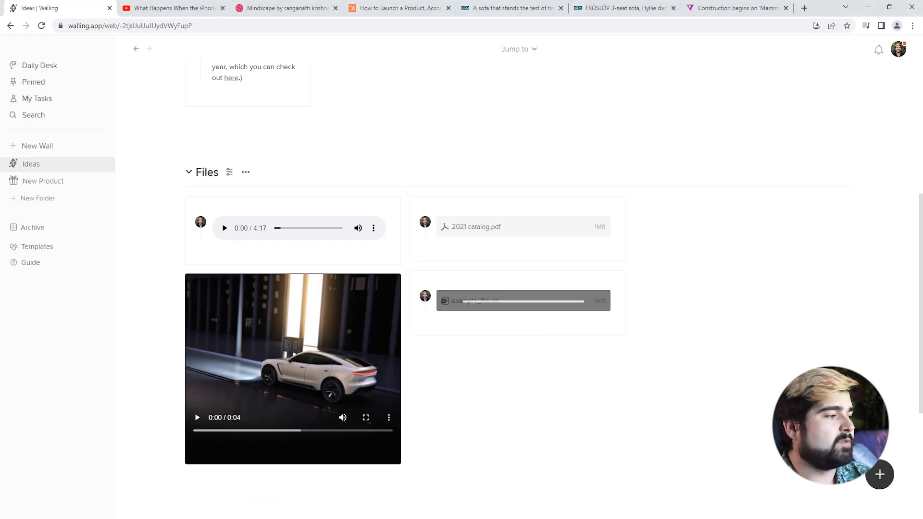
pyautogui.moveTo(922, 391); pyautogui.dragTo(664, 367)
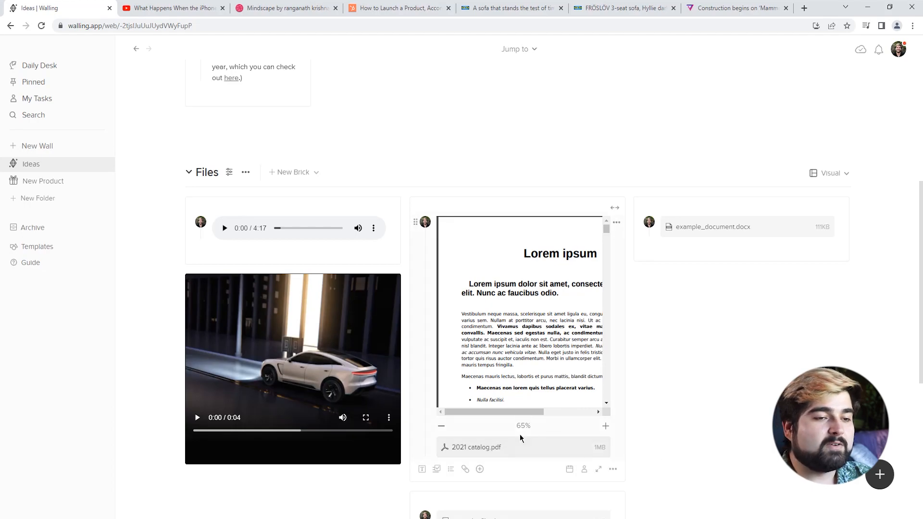
# Step: Browse the preview of 2021 catalog.pdf in its brick and hide the PDF preview
pyautogui.moveTo(516, 414)
pyautogui.mouseDown()
pyautogui.moveTo(573, 413)
pyautogui.moveTo(520, 413)
pyautogui.mouseUp()
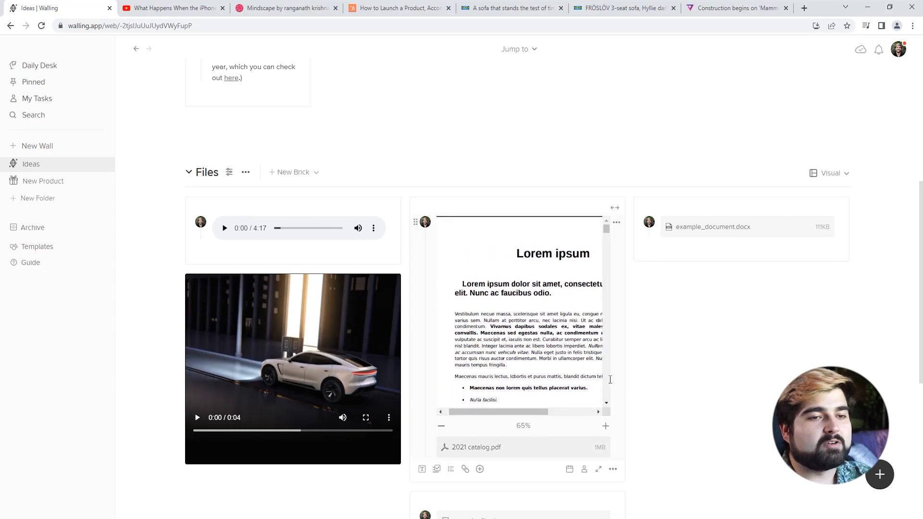
pyautogui.click(617, 223)
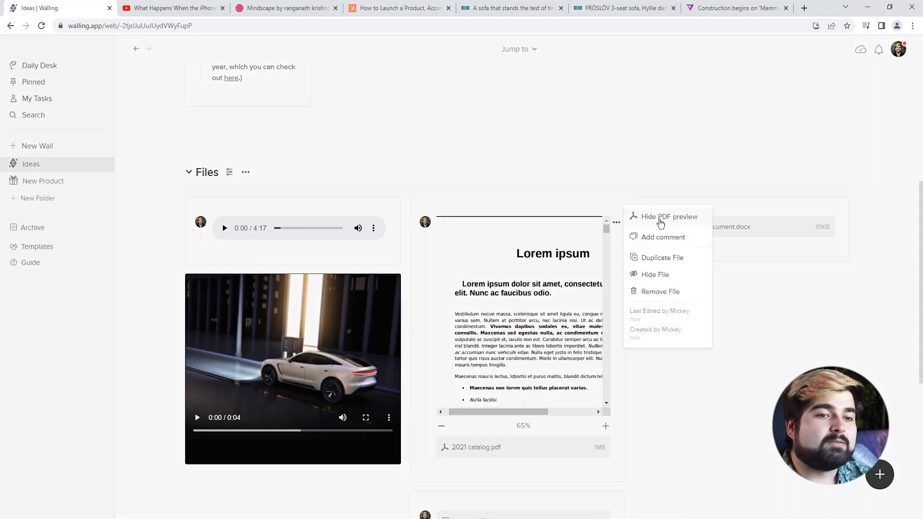
pyautogui.click(659, 221)
# Step: Color the example_file.xls brick light yellow, the 2021 catalog.pdf brick green and the example_document.docx brick orange
pyautogui.click(612, 323)
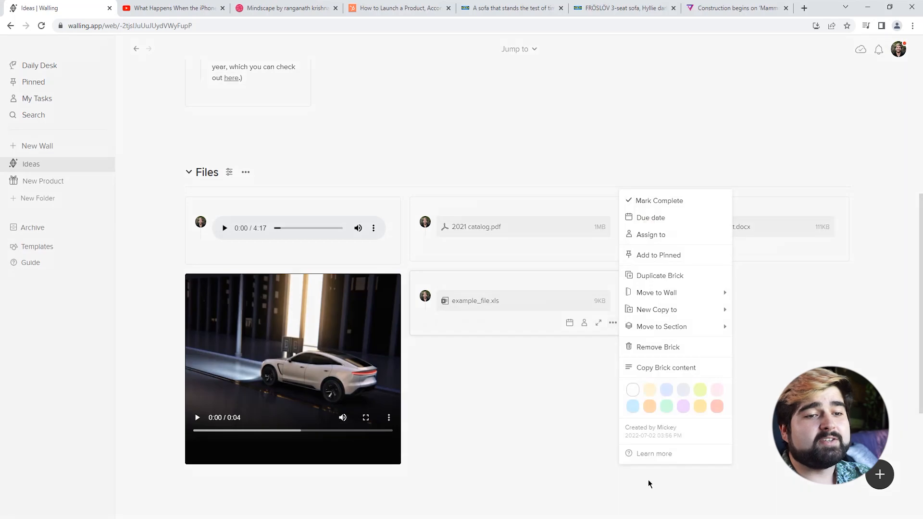
pyautogui.click(649, 388)
pyautogui.click(613, 249)
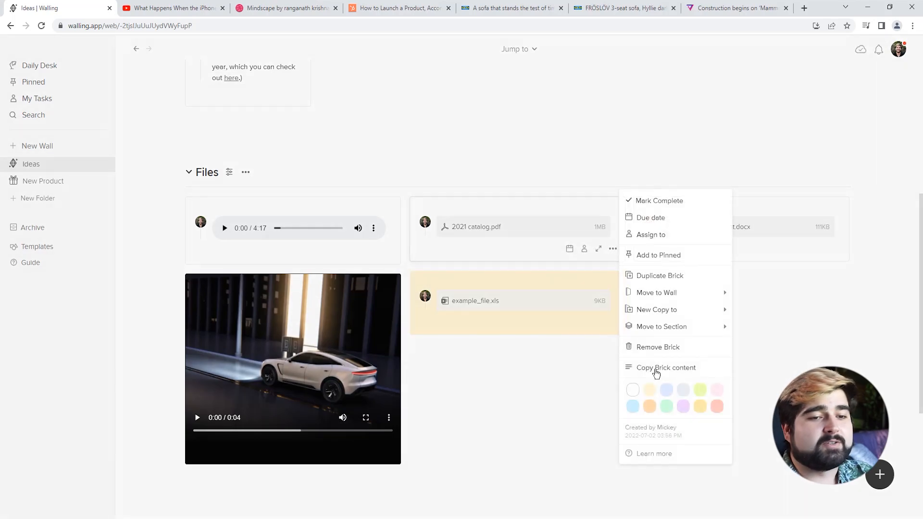
pyautogui.click(667, 406)
pyautogui.click(837, 248)
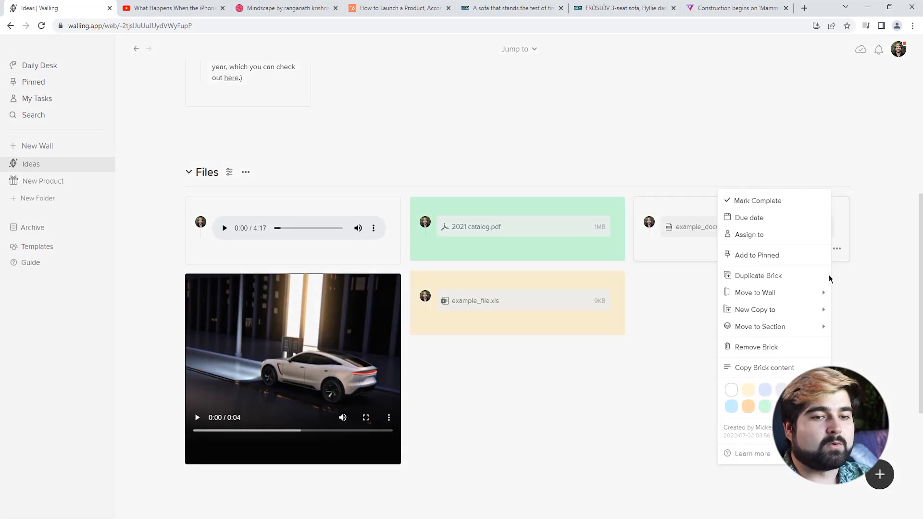
pyautogui.click(749, 407)
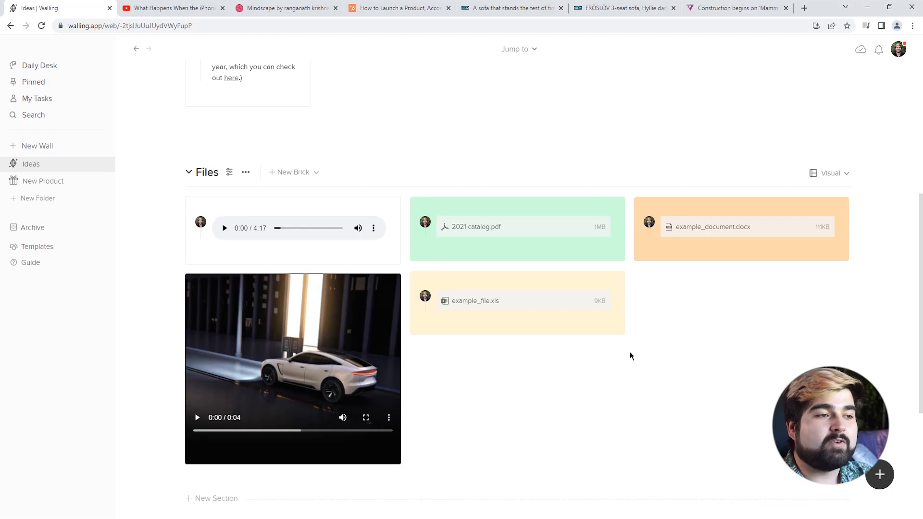
# Step: Switch the Files section from the Visual layout to the List layout
pyautogui.click(828, 175)
pyautogui.click(805, 243)
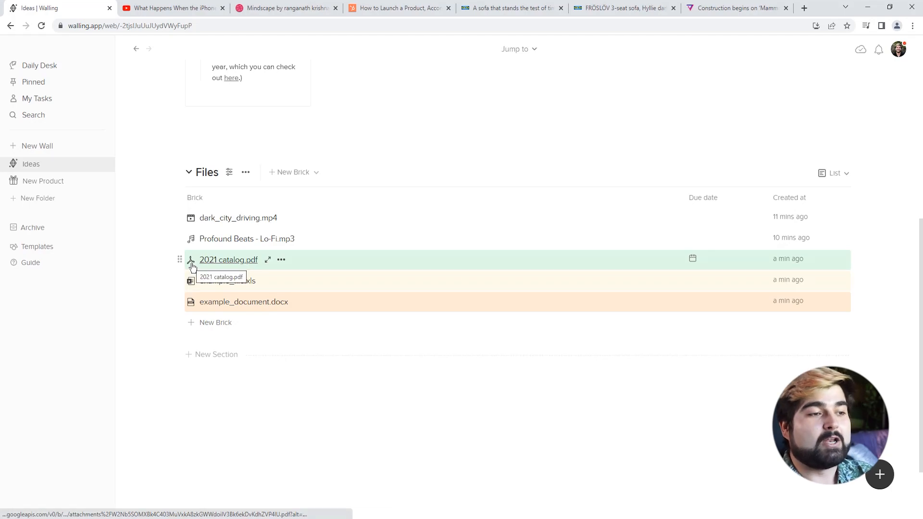
pyautogui.scroll(1, 162, 346)
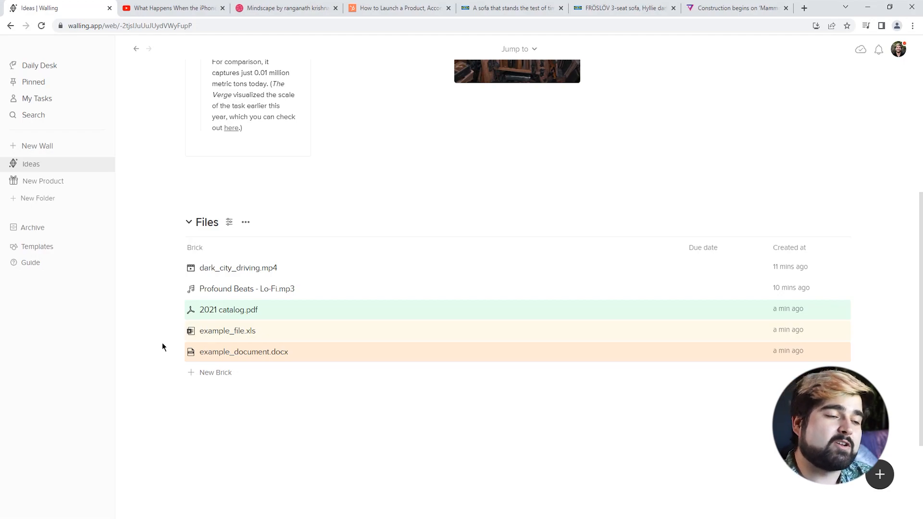
# Step: Open 2021 catalog.pdf from the Files list, close it again, and download example_file.xls
pyautogui.click(237, 313)
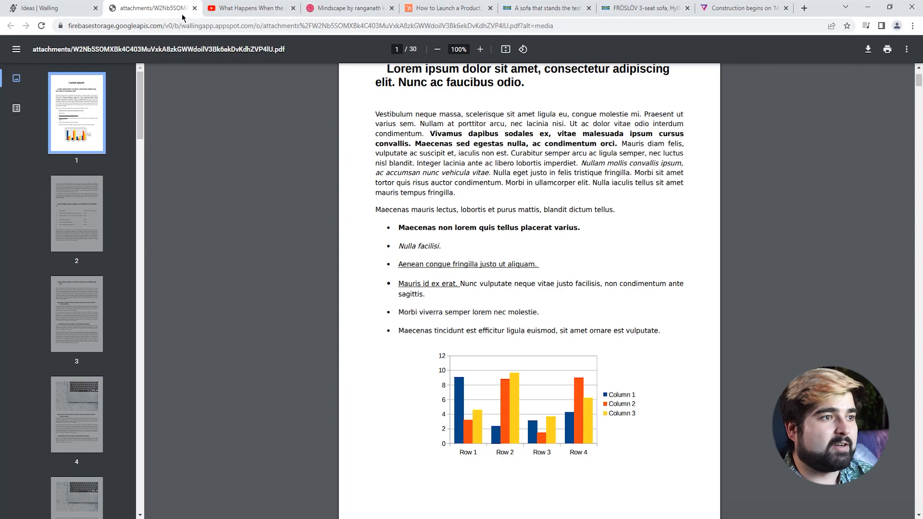
pyautogui.click(195, 9)
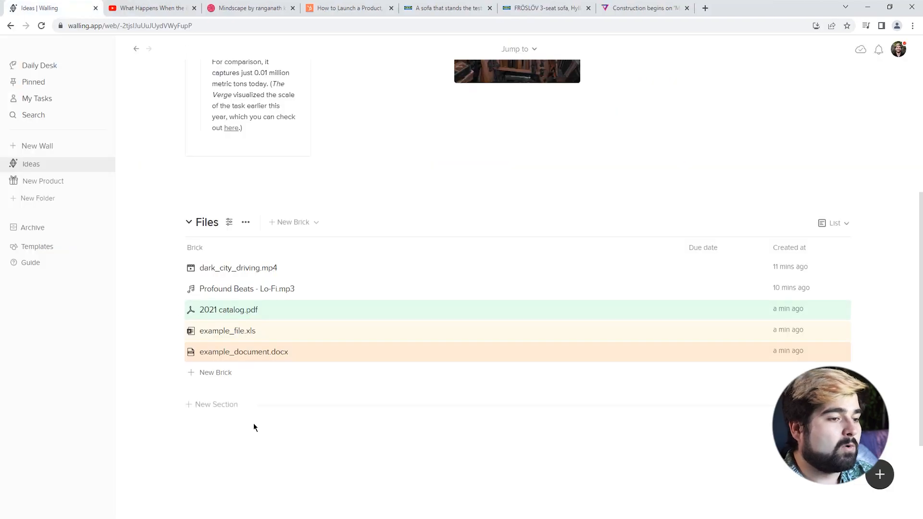
pyautogui.click(234, 335)
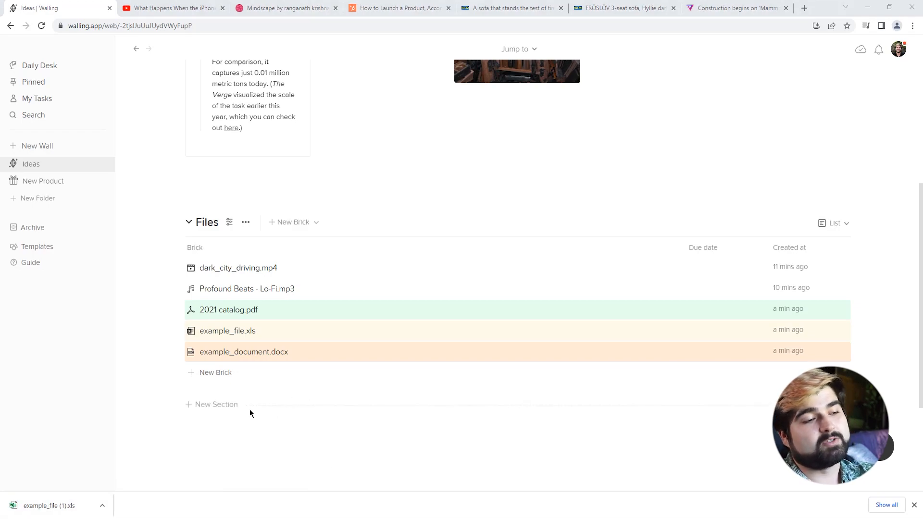
# Step: Create a new section titled "Couches" below Files and set its layout to Kanban
pyautogui.click(225, 409)
pyautogui.write('Co')
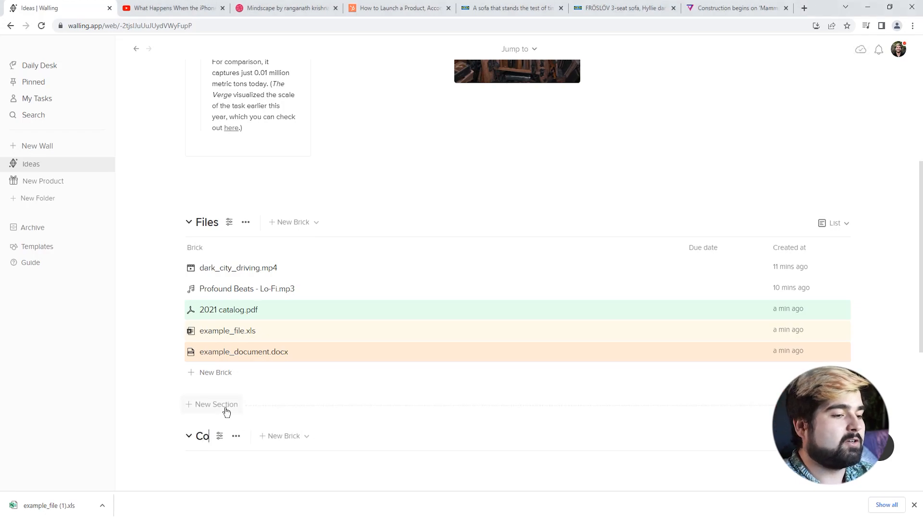
pyautogui.write('uches')
pyautogui.press('Return')
pyautogui.click(829, 337)
pyautogui.click(783, 376)
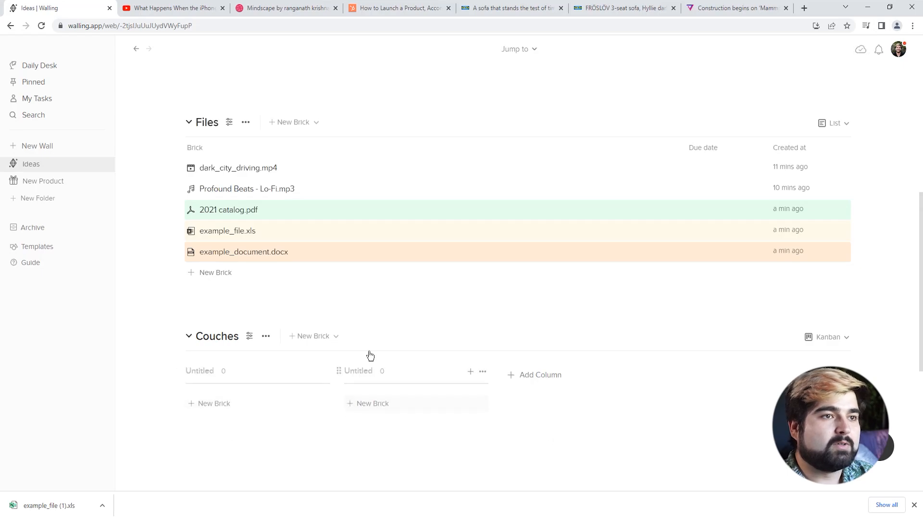
# Step: Look over the two IKEA sofa pages open in the browser and dismiss the notification request
pyautogui.click(534, 6)
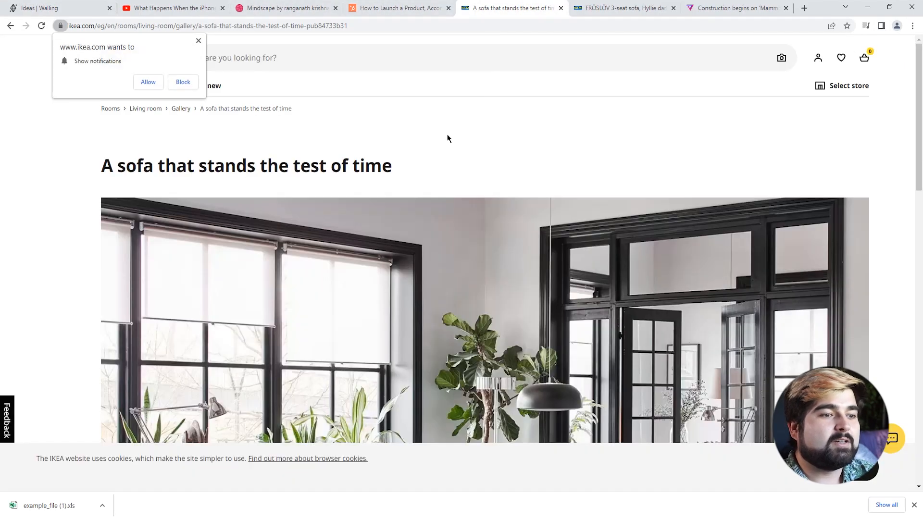
pyautogui.scroll(-3, 598, 250)
pyautogui.scroll(3, 598, 250)
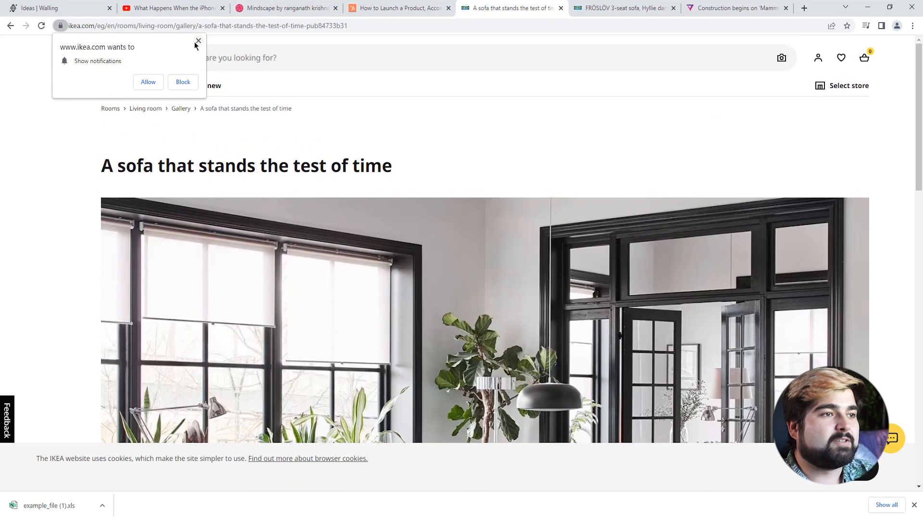
pyautogui.click(622, 8)
pyautogui.click(512, 8)
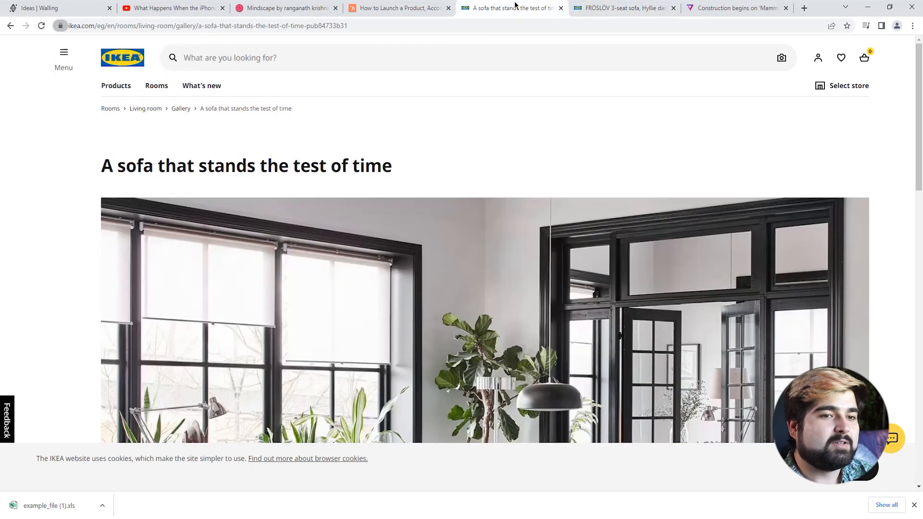
# Step: Return to Walling and title the two Kanban columns of the Couches section "Leather" and "Fabric"
pyautogui.click(79, 6)
pyautogui.click(201, 371)
pyautogui.write('Leather')
# Step: Copy the address of IKEA's "A sofa that stands the test of time" page and add it as a link brick to the Couches section
pyautogui.click(512, 8)
pyautogui.scroll(-2, 354, 347)
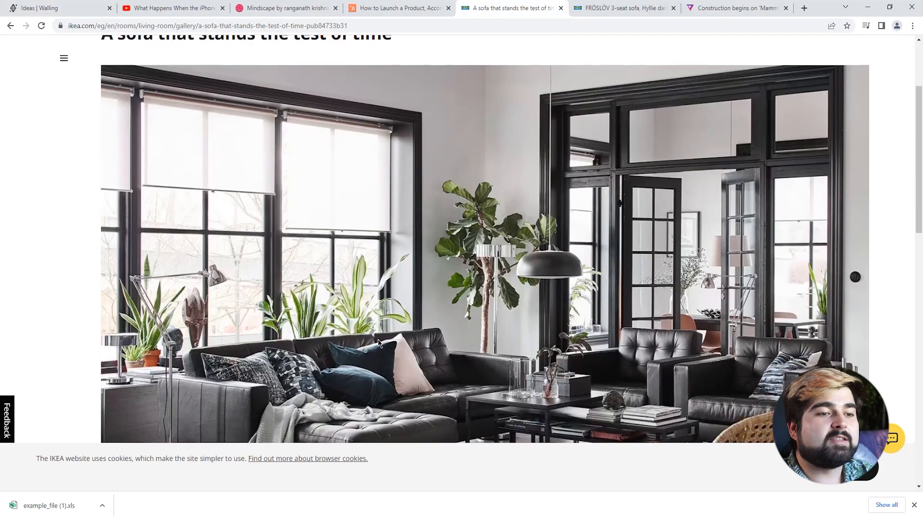
pyautogui.scroll(-2, 354, 348)
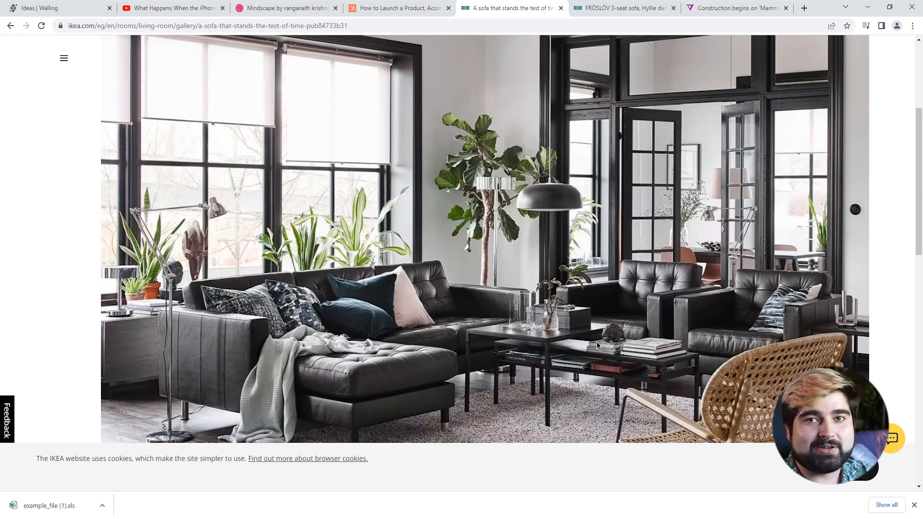
pyautogui.click(365, 31)
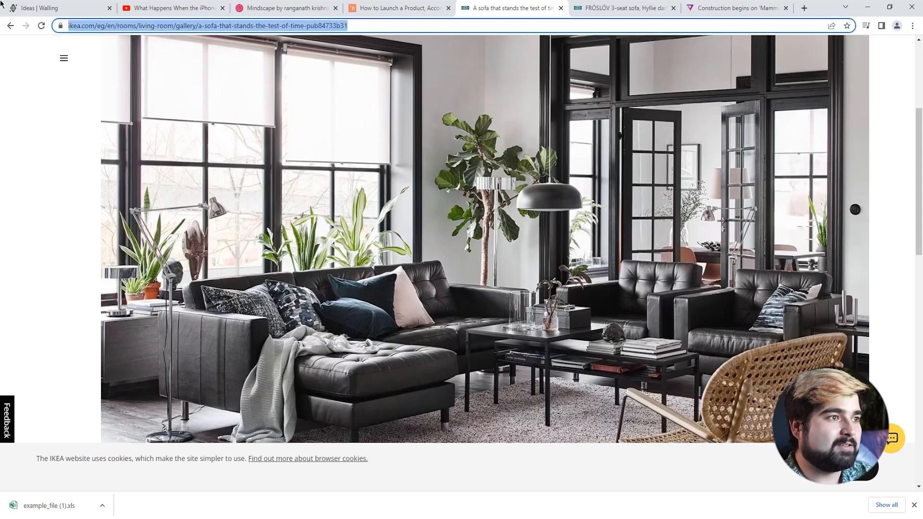
pyautogui.click(48, 7)
pyautogui.click(334, 238)
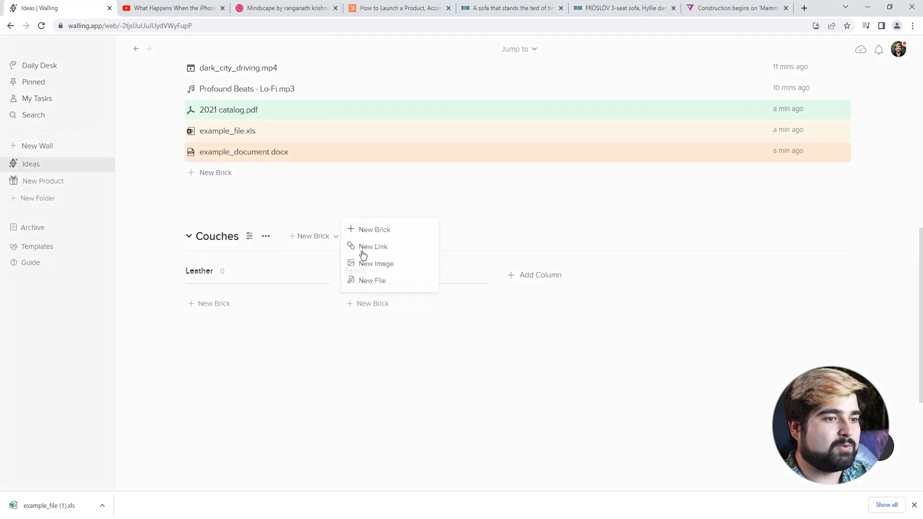
pyautogui.click(388, 248)
pyautogui.hotkey('ctrl', 'v')
pyautogui.press('Return')
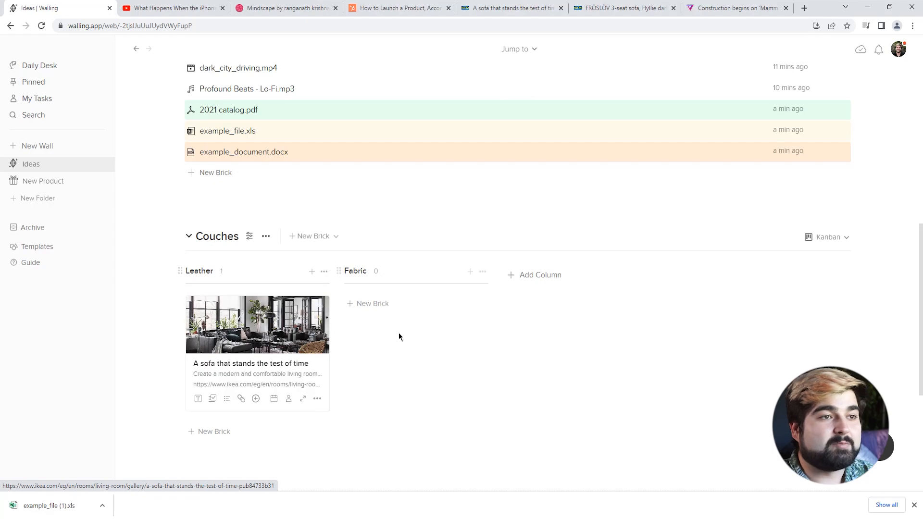
# Step: Add the IKEA FRÖSLÖV 3-seat sofa page as a link brick in Couches and move it to the Fabric column
pyautogui.click(622, 8)
pyautogui.click(289, 25)
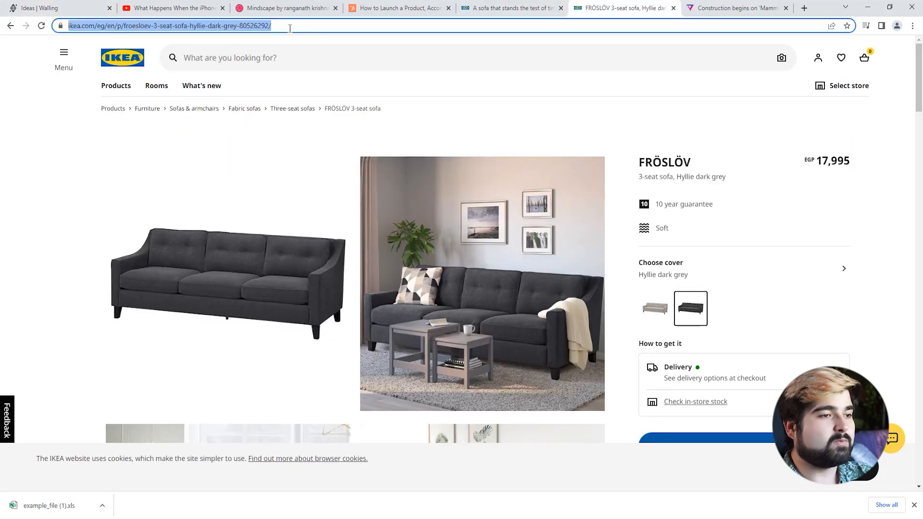
pyautogui.click(62, 14)
pyautogui.click(337, 186)
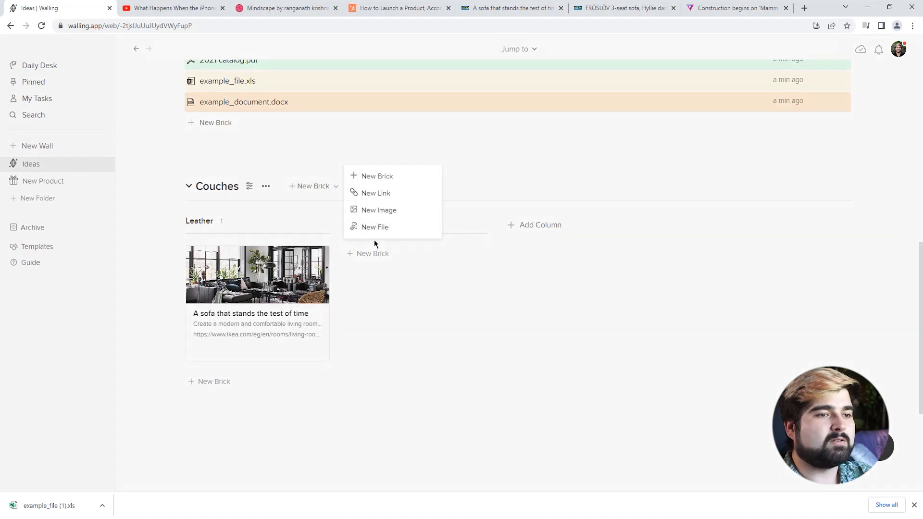
pyautogui.click(384, 194)
pyautogui.hotkey('ctrl', 'v')
pyautogui.press('Return')
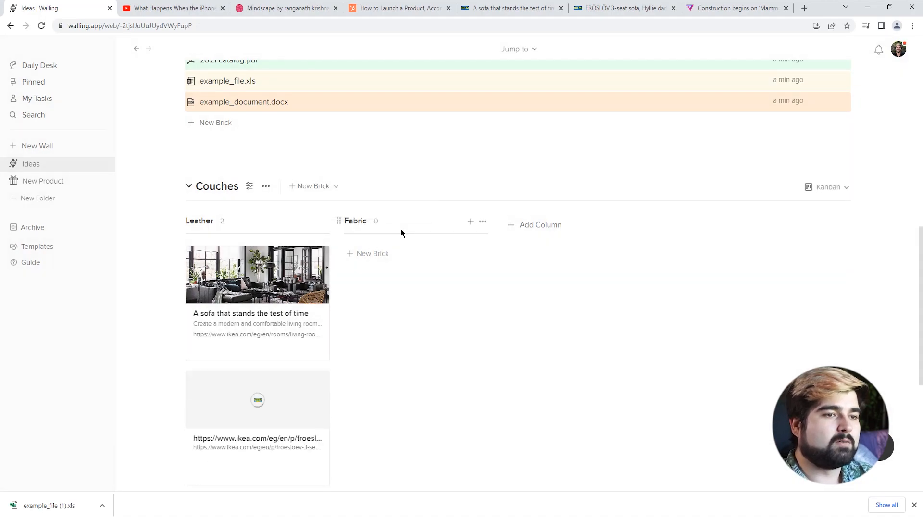
pyautogui.moveTo(219, 457); pyautogui.dragTo(398, 351)
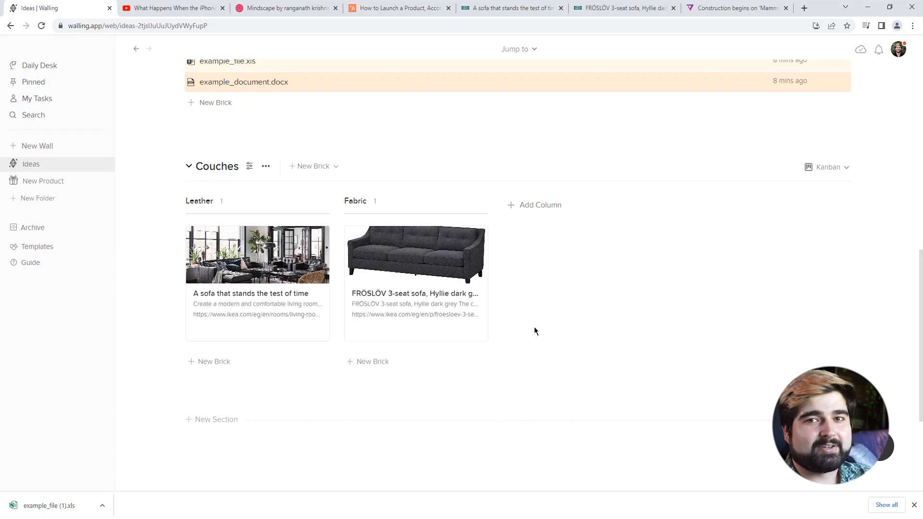
# Step: Copy the Mindscape artwork image from its web page and paste it as a brick on today's Daily Desk
pyautogui.click(42, 70)
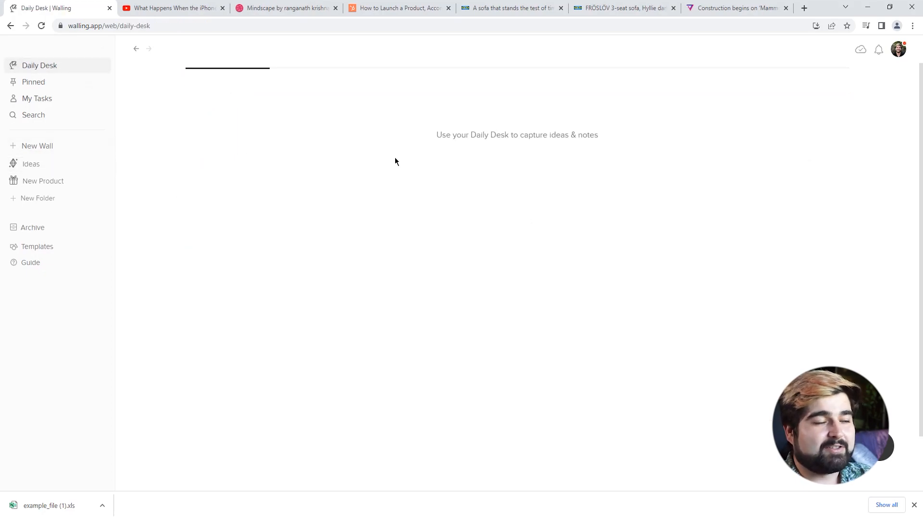
pyautogui.hotkey('ctrl', '3')
pyautogui.rightClick(370, 284)
pyautogui.click(407, 318)
pyautogui.click(72, 6)
pyautogui.hotkey('ctrl', 'v')
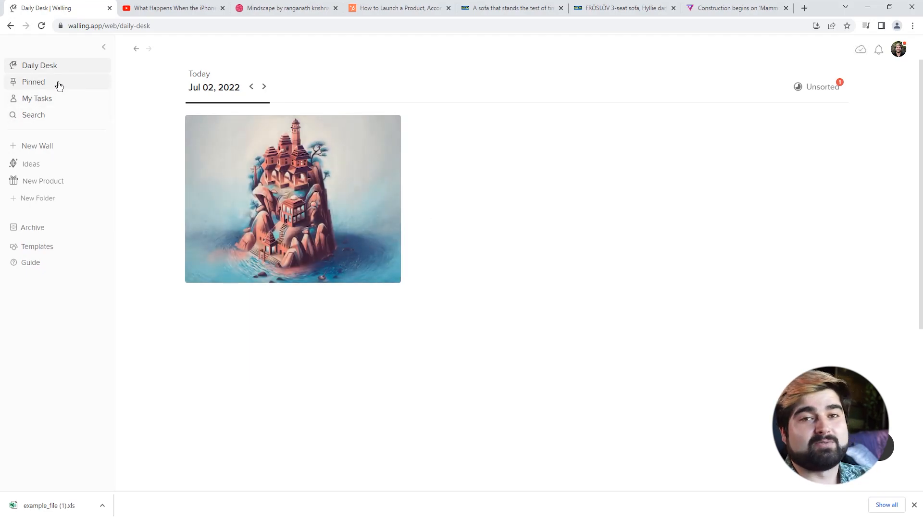
# Step: Check tomorrow's Daily Desk, then move the unsorted artwork image brick to the Files section of the Ideas wall
pyautogui.click(264, 87)
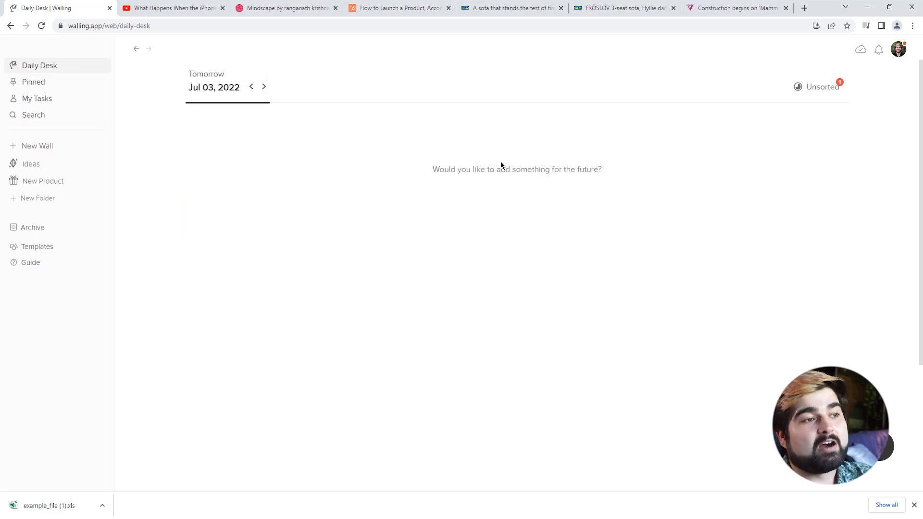
pyautogui.click(817, 92)
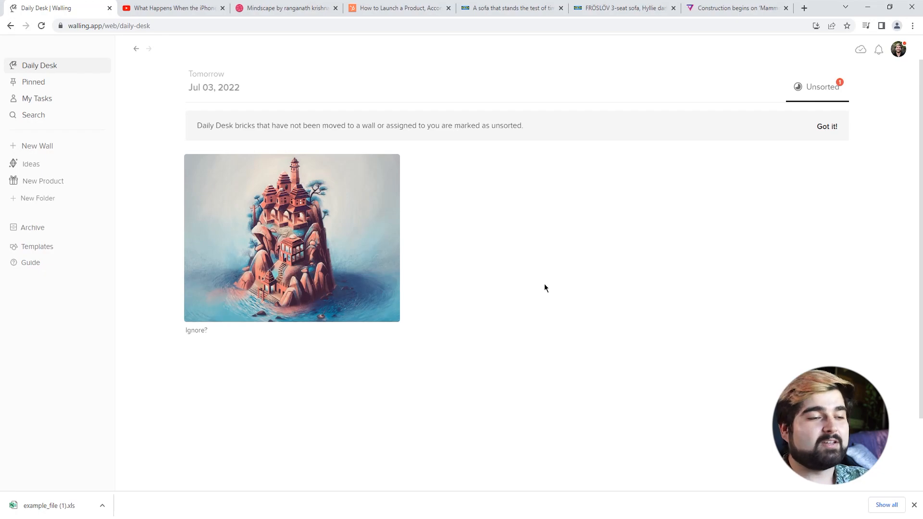
pyautogui.moveTo(373, 208)
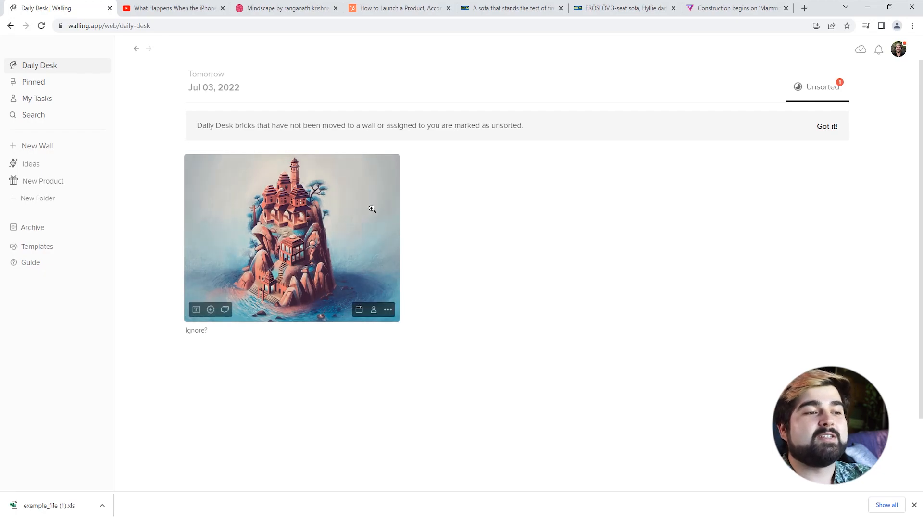
pyautogui.click(388, 309)
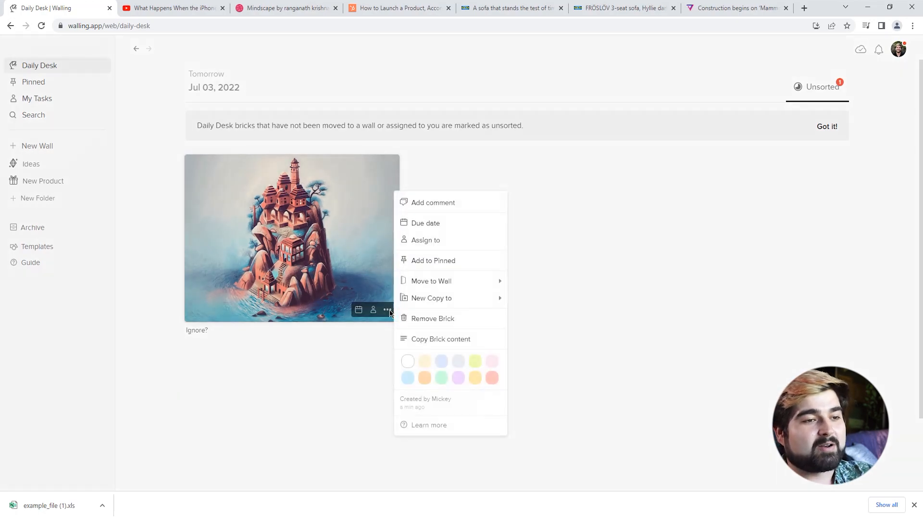
pyautogui.click(463, 281)
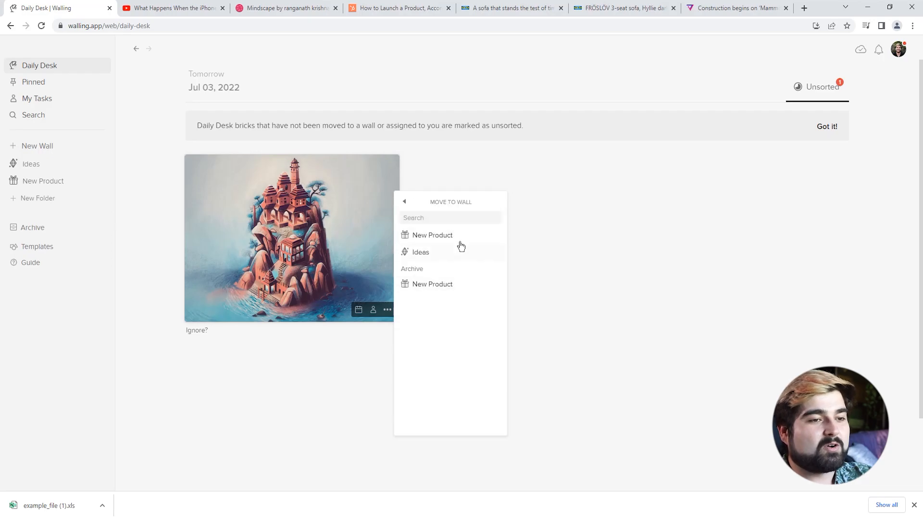
pyautogui.click(452, 256)
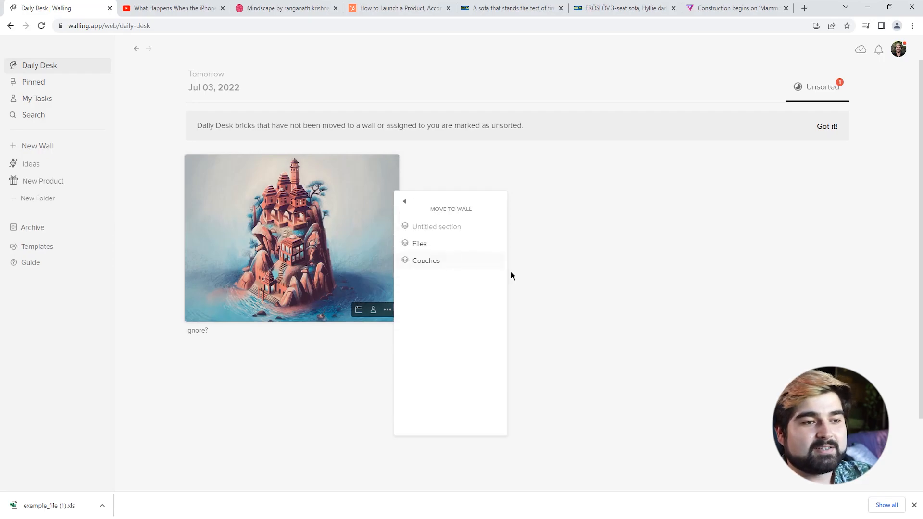
pyautogui.click(456, 246)
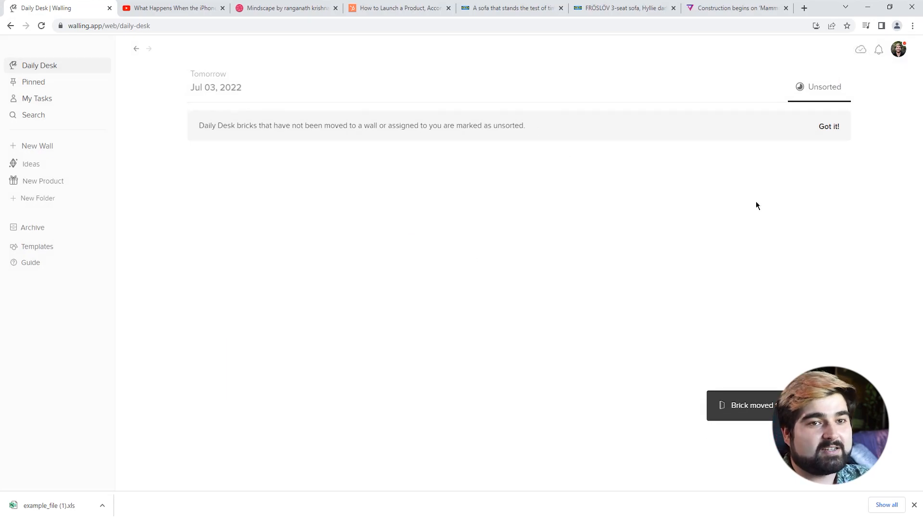
# Step: Open the Ideas wall and expand the image.png brick in the Files section
pyautogui.click(50, 165)
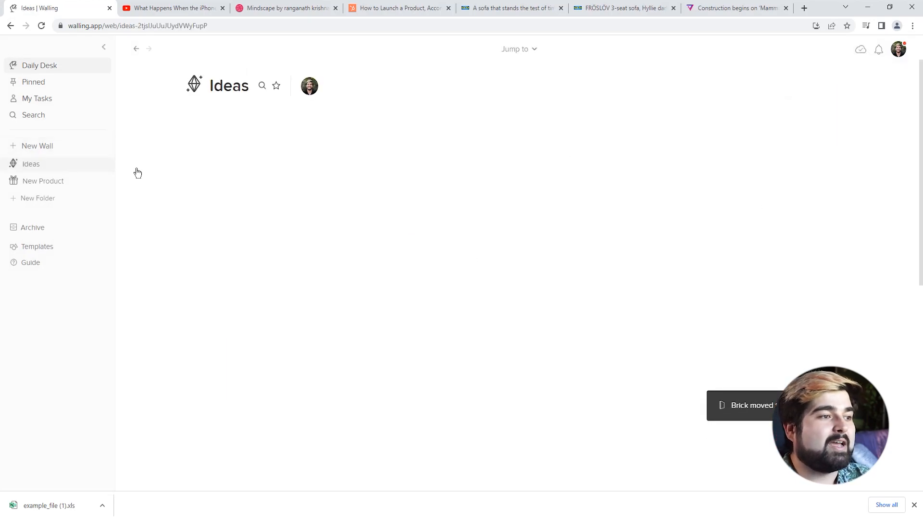
pyautogui.scroll(-6, 672, 324)
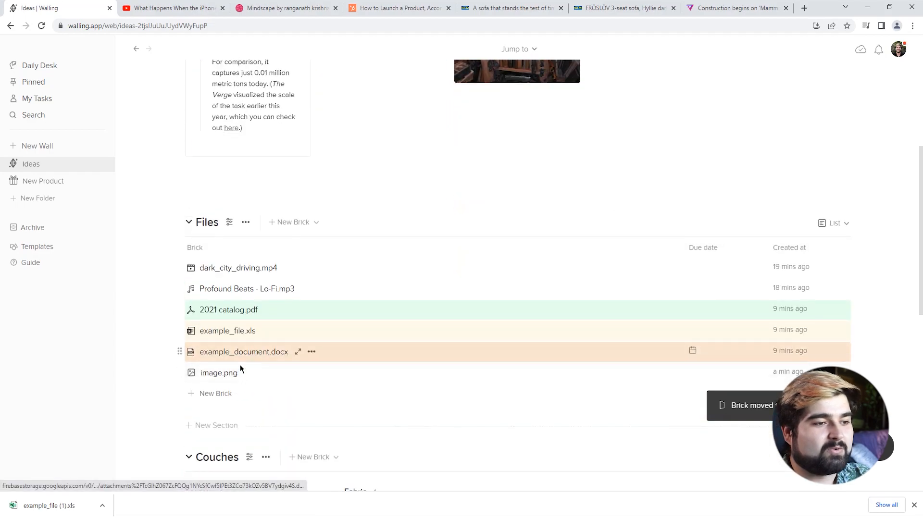
pyautogui.click(248, 374)
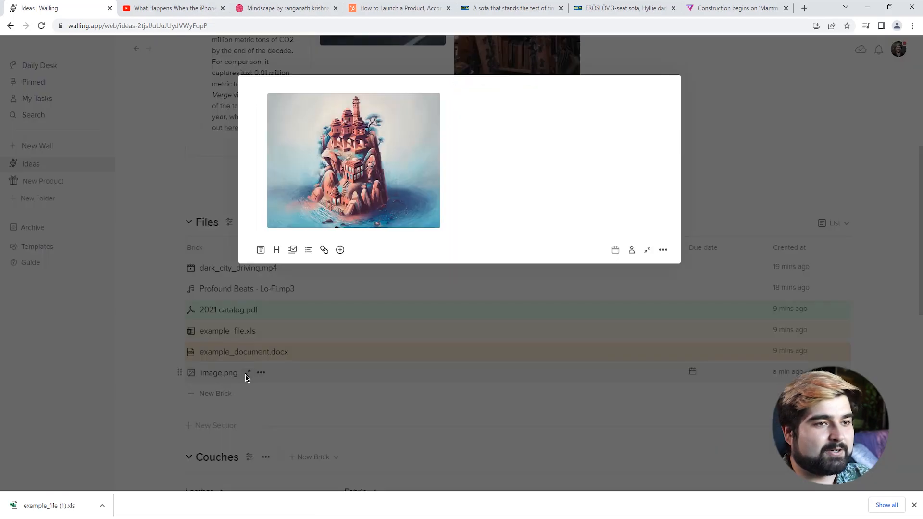
# Step: Enable the shareable link for the Ideas wall and open the shared view-only wall in a new browser tab
pyautogui.click(450, 415)
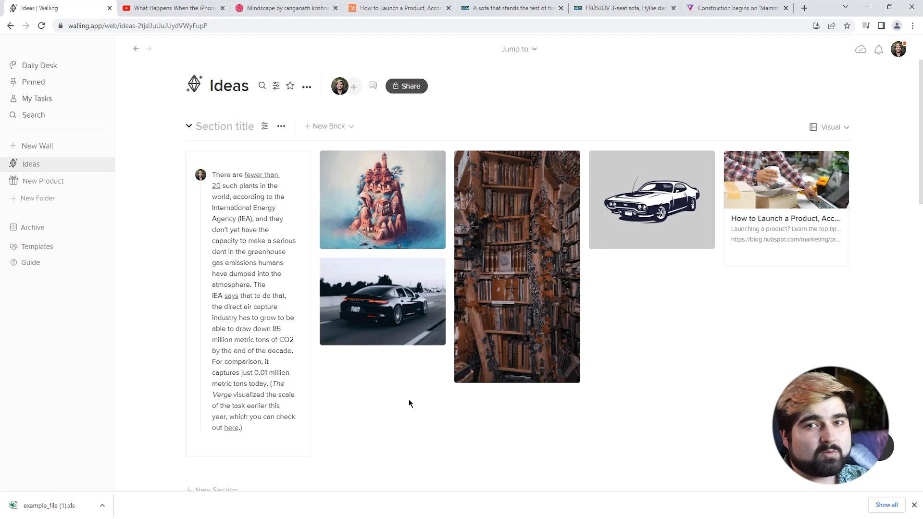
pyautogui.click(420, 91)
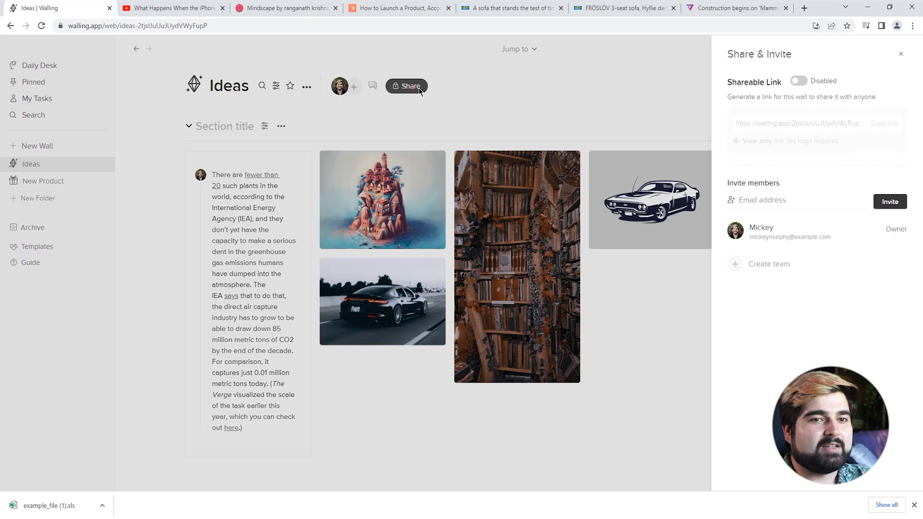
pyautogui.click(798, 84)
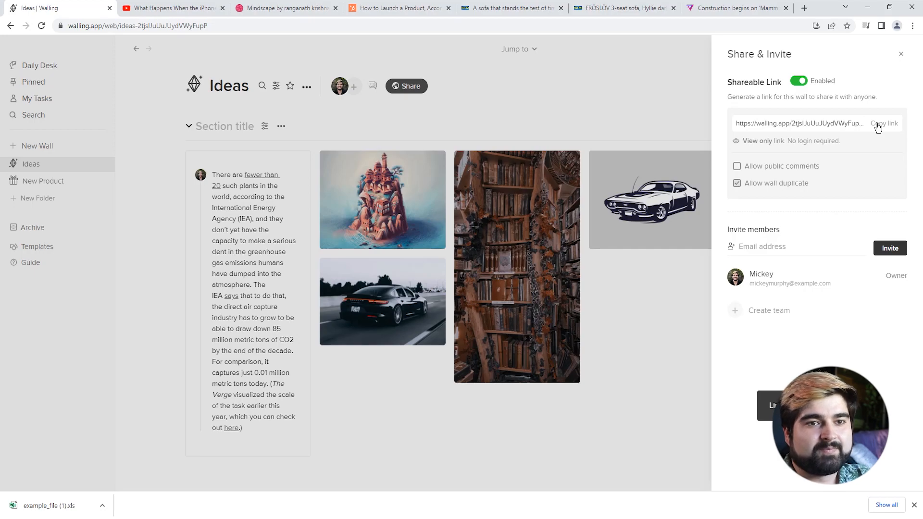
pyautogui.click(838, 125)
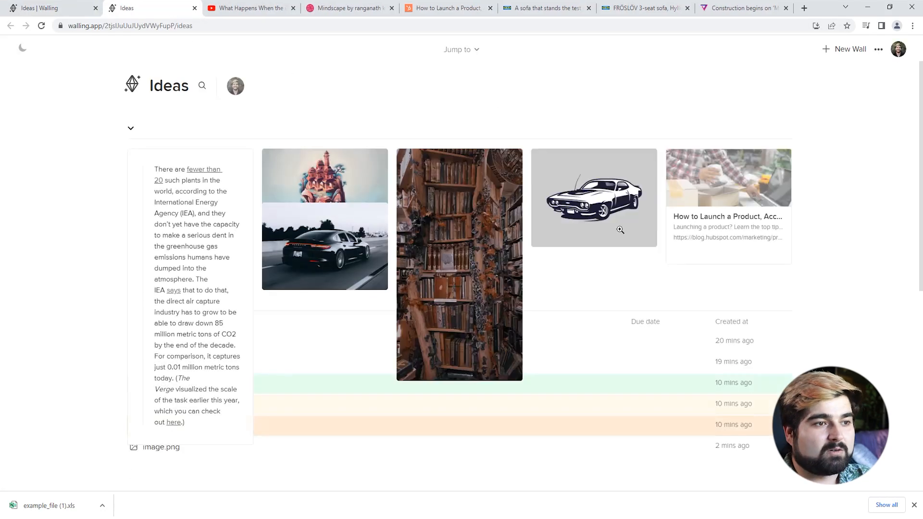
# Step: Look through the shared Ideas wall and download example_file.xls from its Files section
pyautogui.scroll(-2, 473, 305)
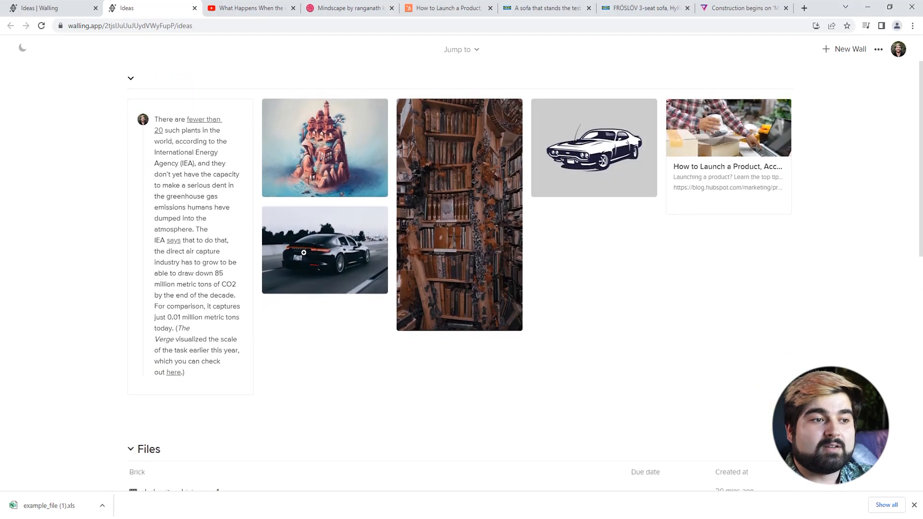
pyautogui.scroll(2, 413, 281)
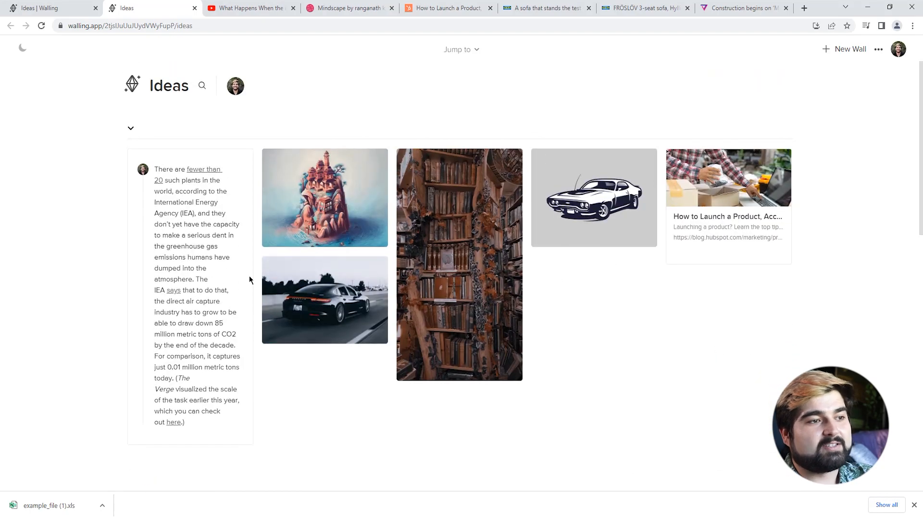
pyautogui.scroll(-6, 413, 280)
pyautogui.click(126, 306)
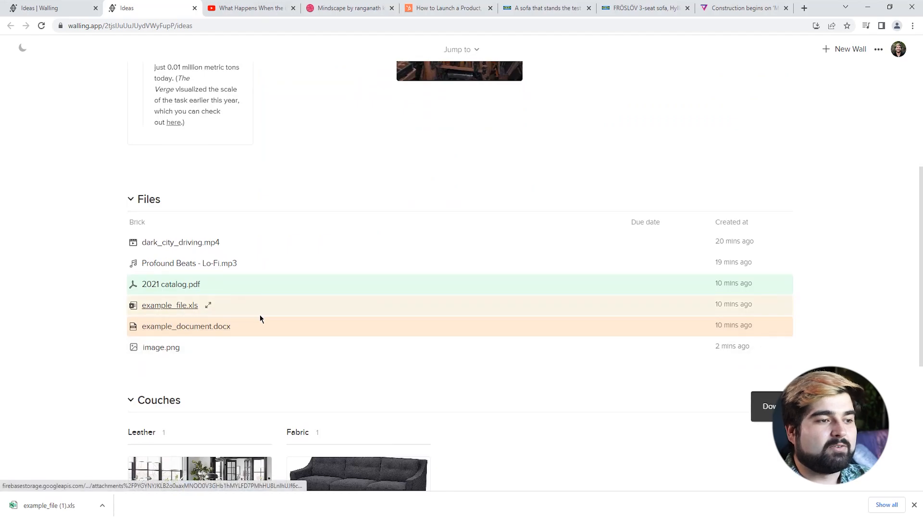
# Step: Preview the black Porsche image on the shared wall, and view the castle artwork with its comments
pyautogui.scroll(6, 407, 370)
pyautogui.click(362, 271)
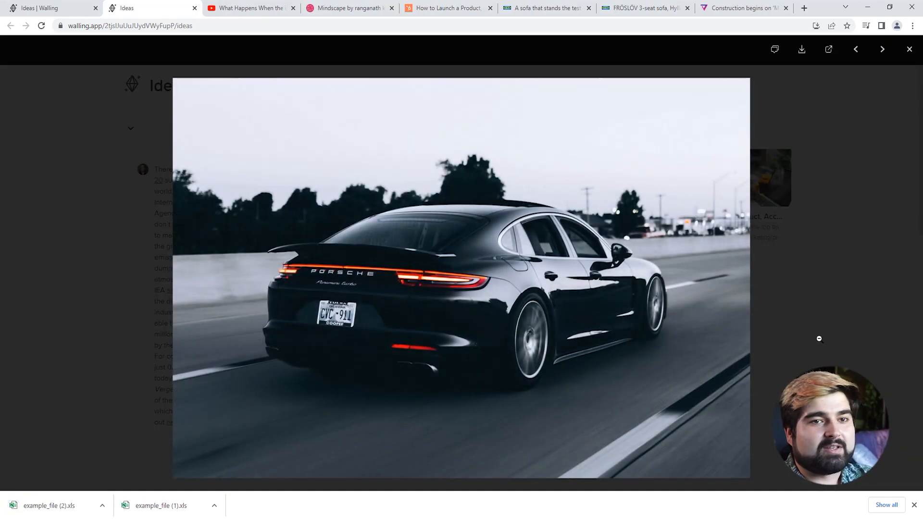
pyautogui.click(818, 338)
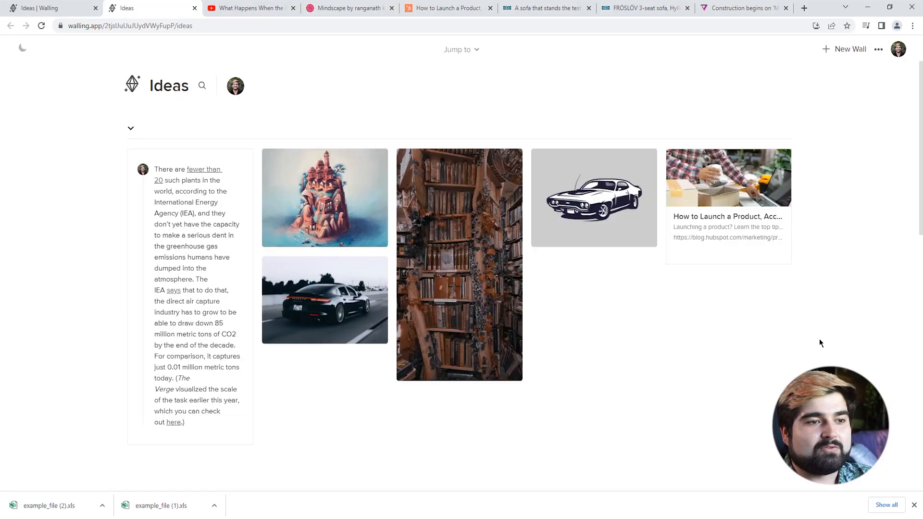
pyautogui.click(325, 197)
pyautogui.click(771, 49)
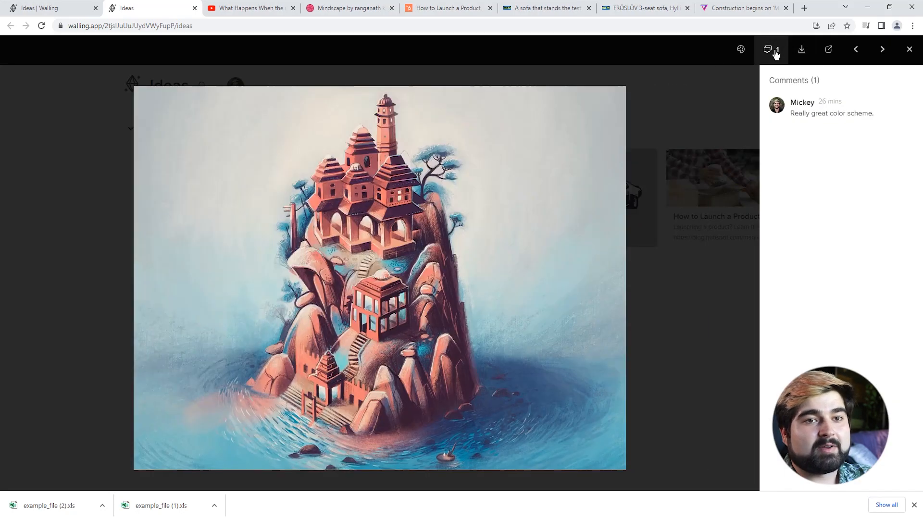
pyautogui.click(685, 384)
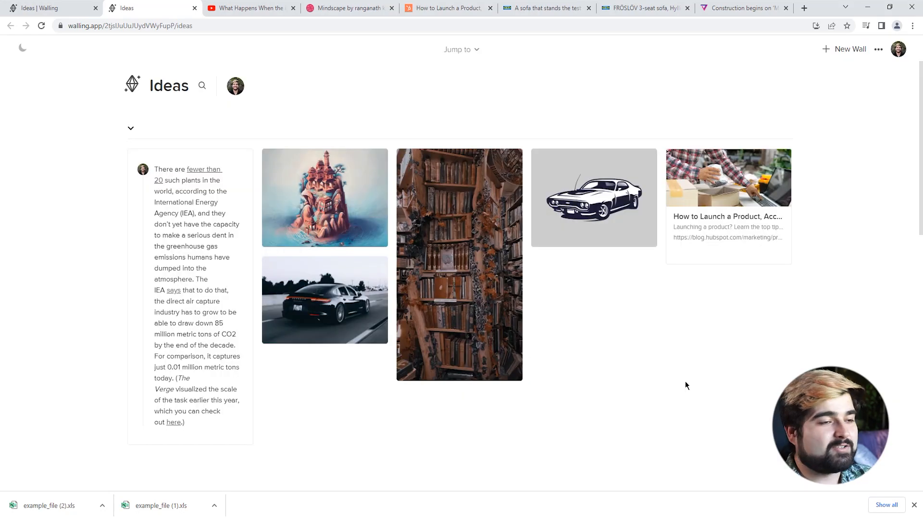